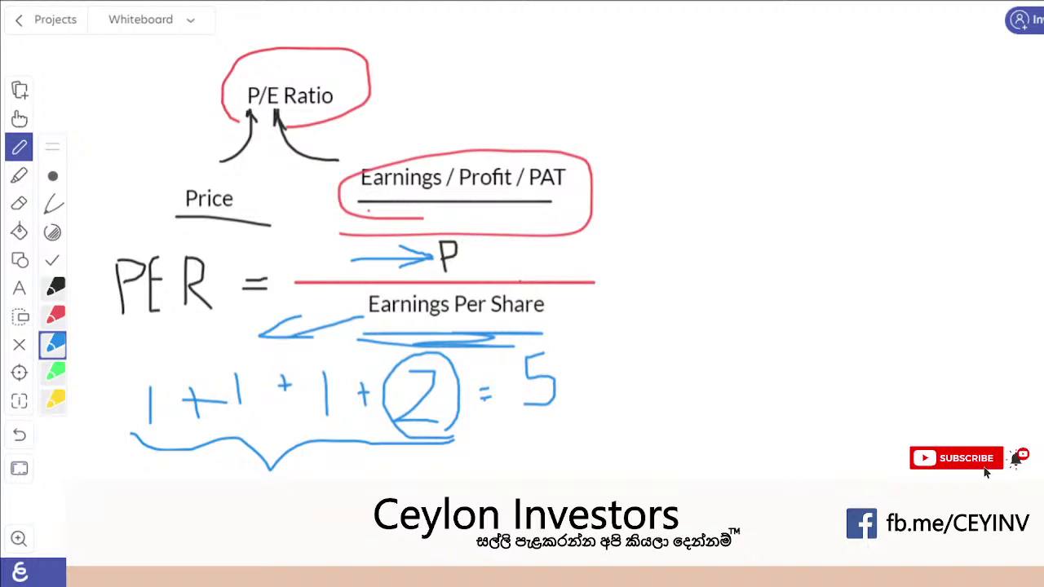
Switch to the LibreOffice Calc spreadsheet and enter the heading "Comp A" in cell A2.
click(251, 197)
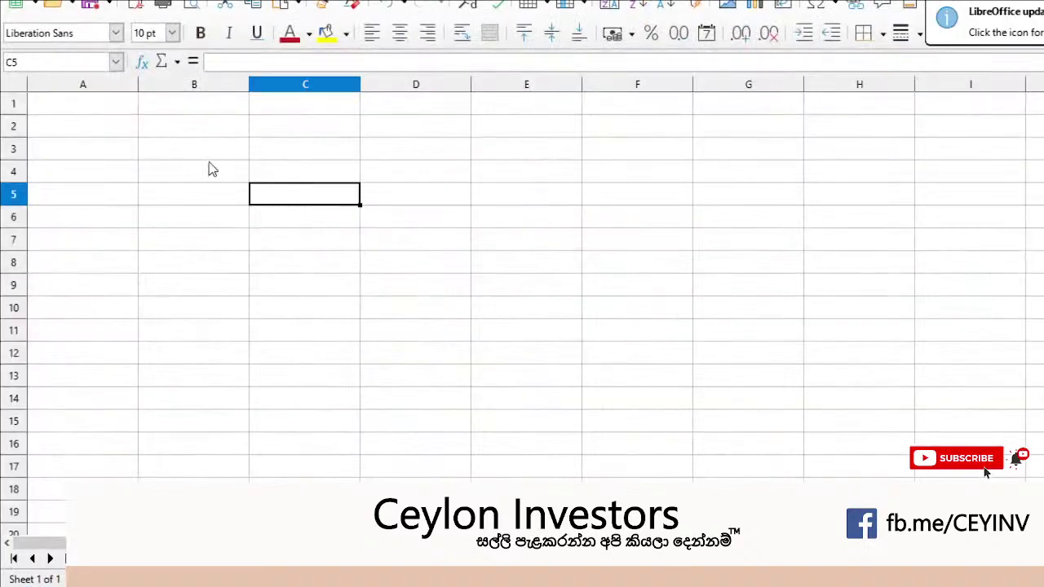
click(98, 130)
text(Comapny A)
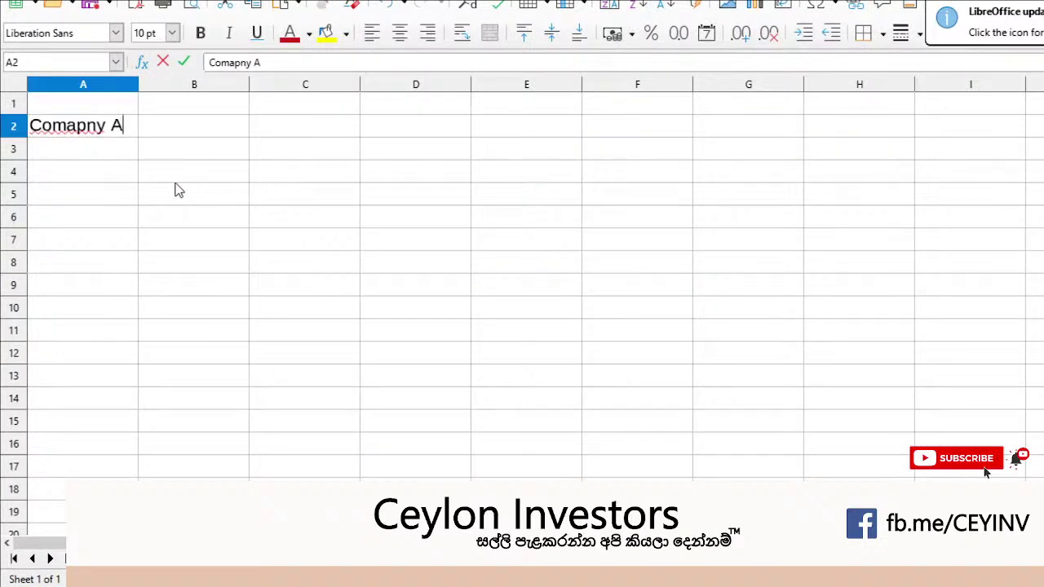
key(shift+Home)
text(Comp A)
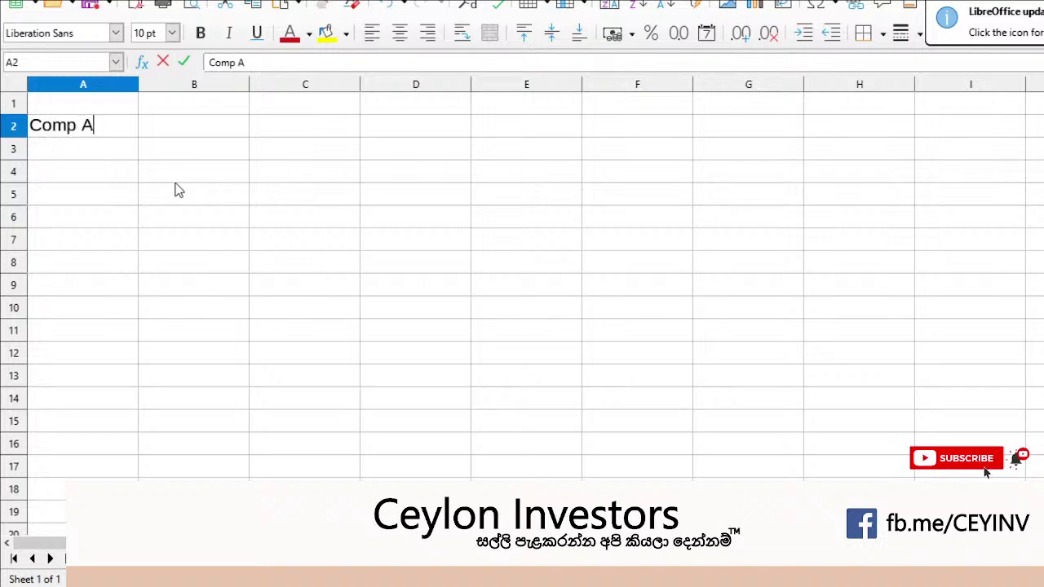
key(Tab)
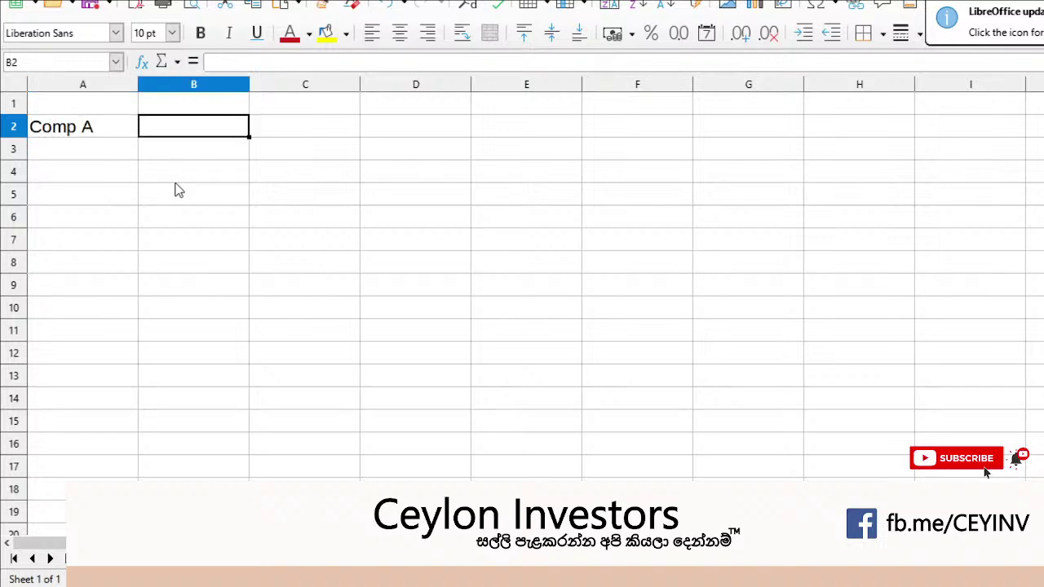
Enter the label "PAT" in cell A4 and the value 1000000 beside it in B4.
scroll(180, 191, up, 2)
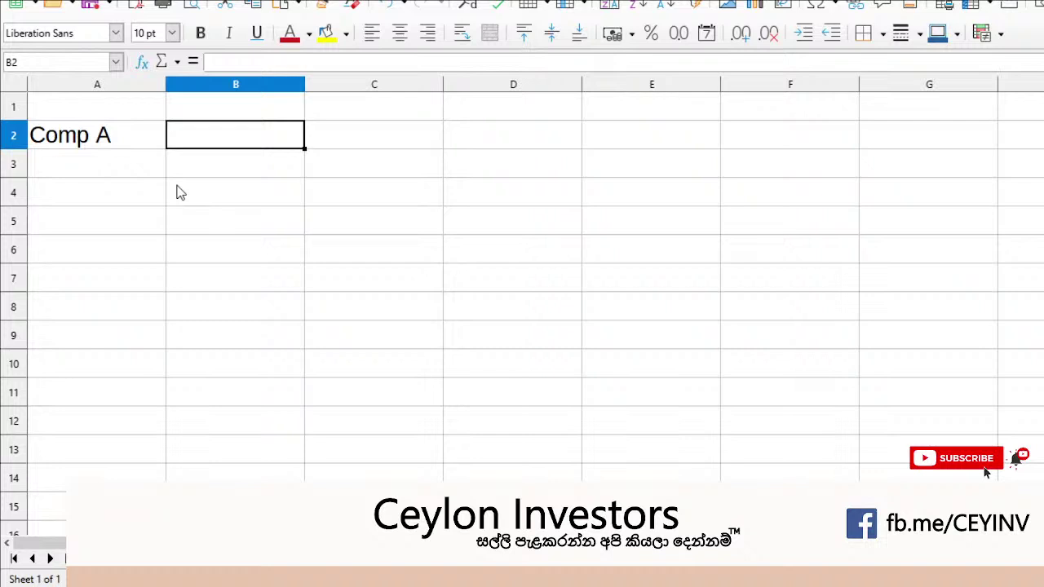
key(Return)
key(Return)
text(PAT)
key(Tab)
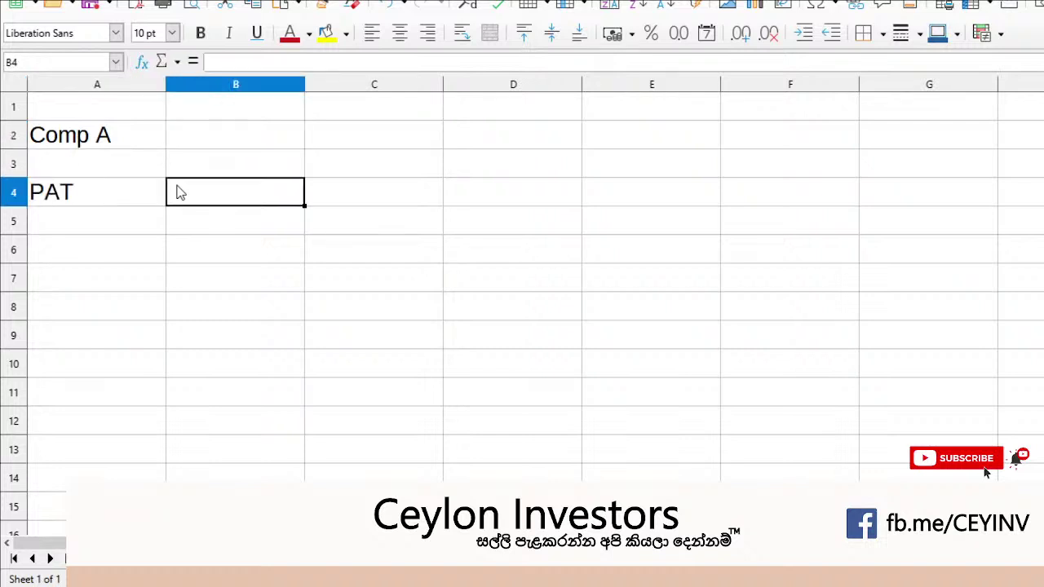
text(100000)
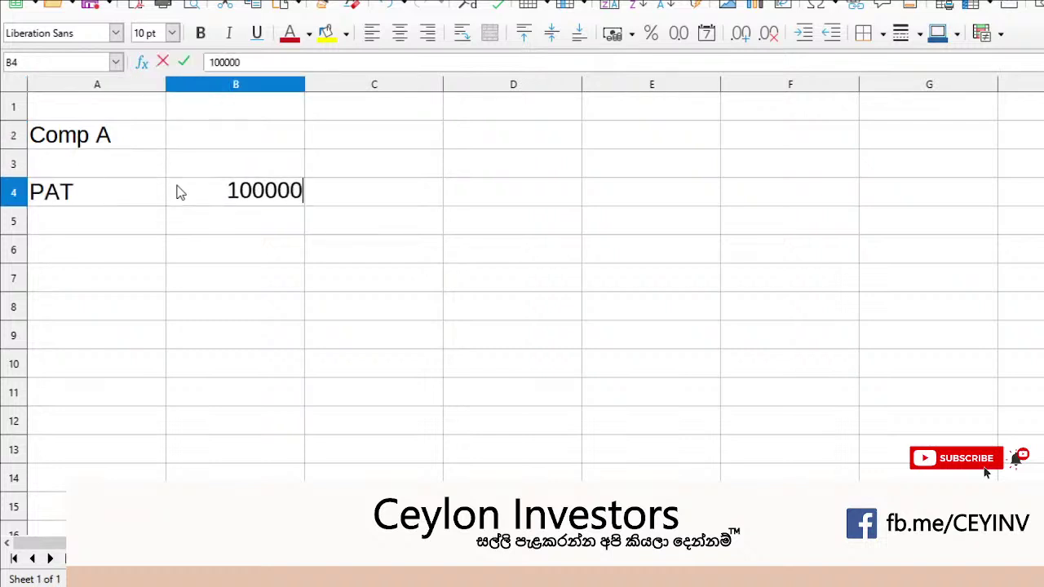
text(0)
key(Return)
click(196, 192)
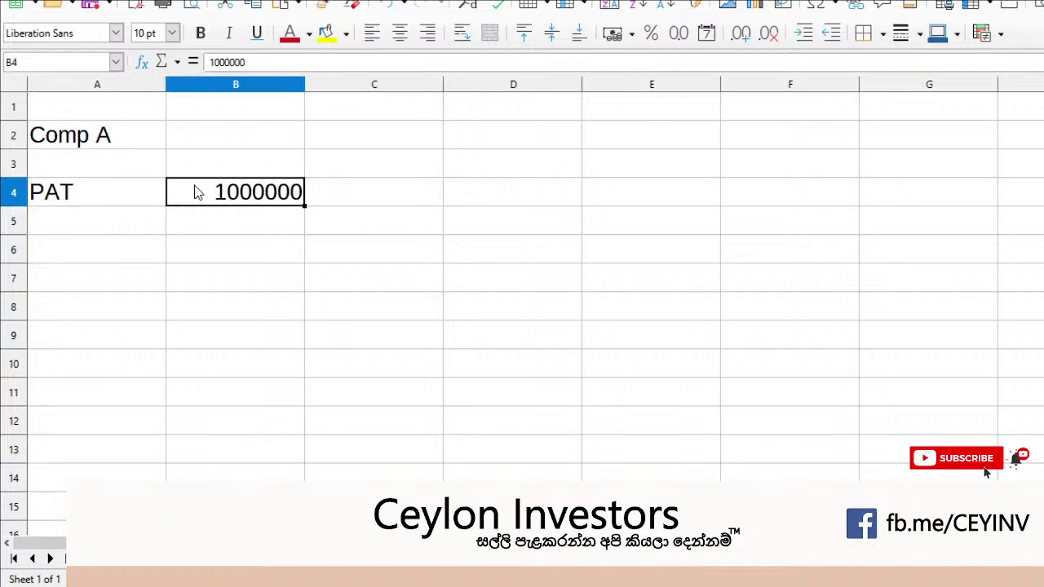
key(F2)
key(shift+Left)
key(shift+Left)
click(355, 314)
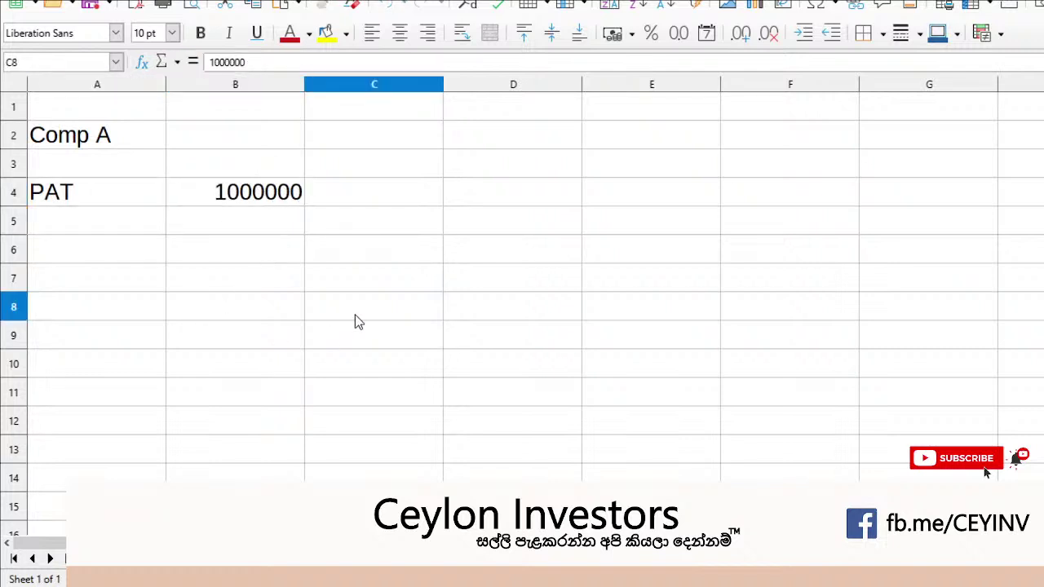
Format cells B4:B9 as numbers with thousands separators and two decimals.
drag(236, 192, 236, 220)
drag(274, 275, 274, 335)
click(678, 33)
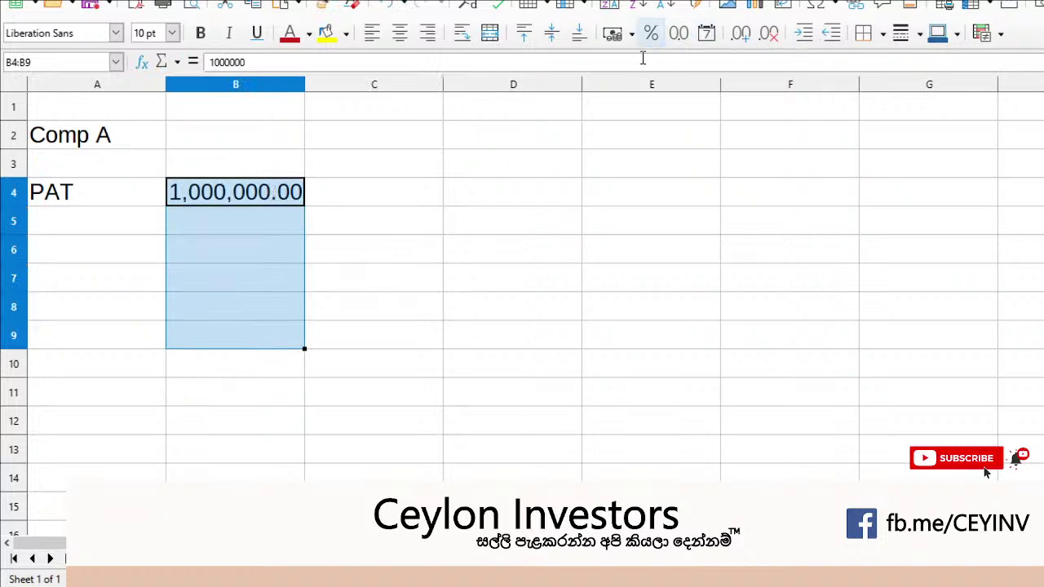
Enter the label "Shares" in cell A5 and the value 1000000 beside it in B5.
click(58, 222)
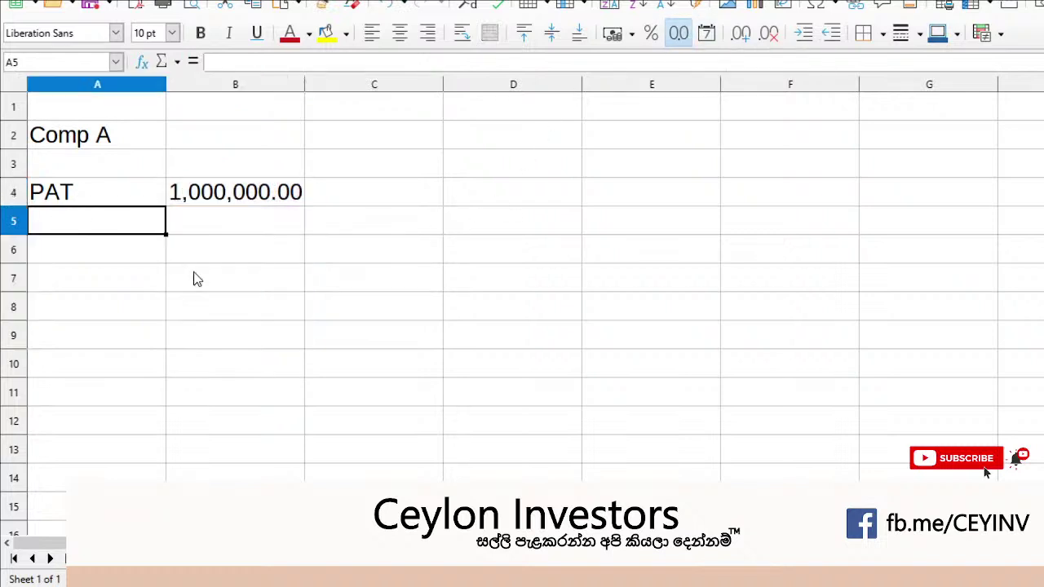
text(Shares)
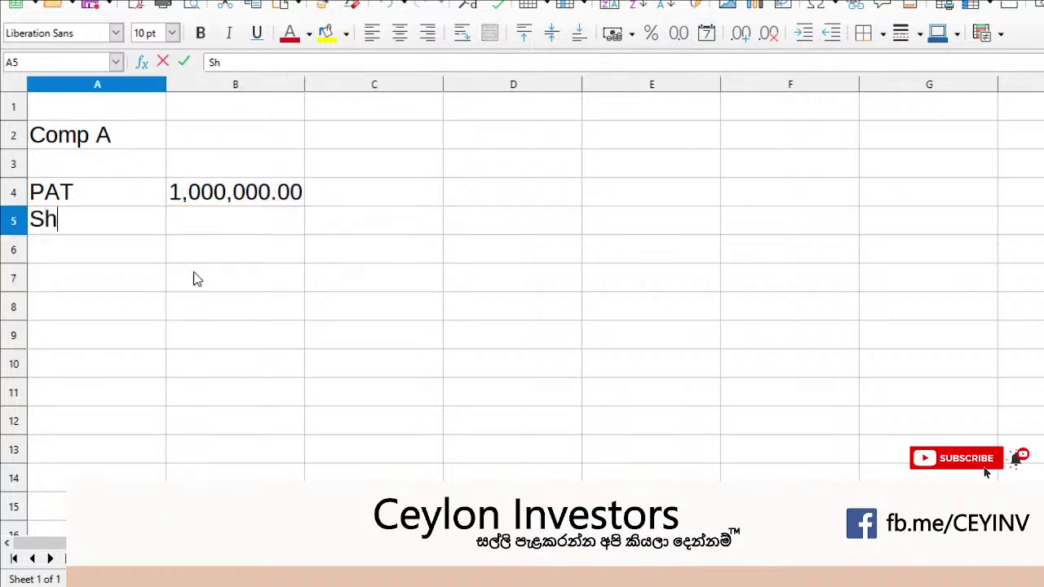
key(Tab)
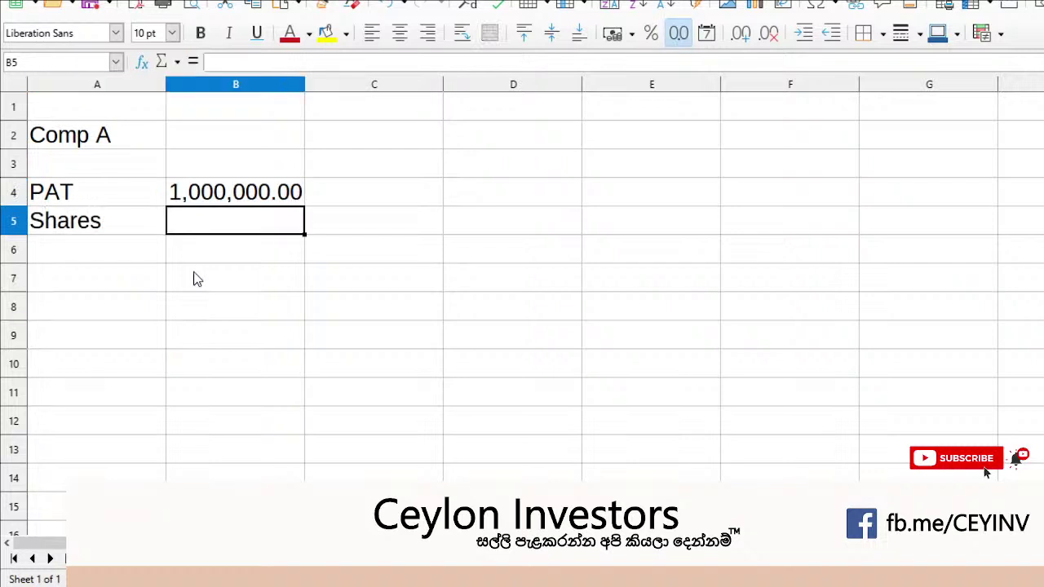
text(1,000,00)
text(000000)
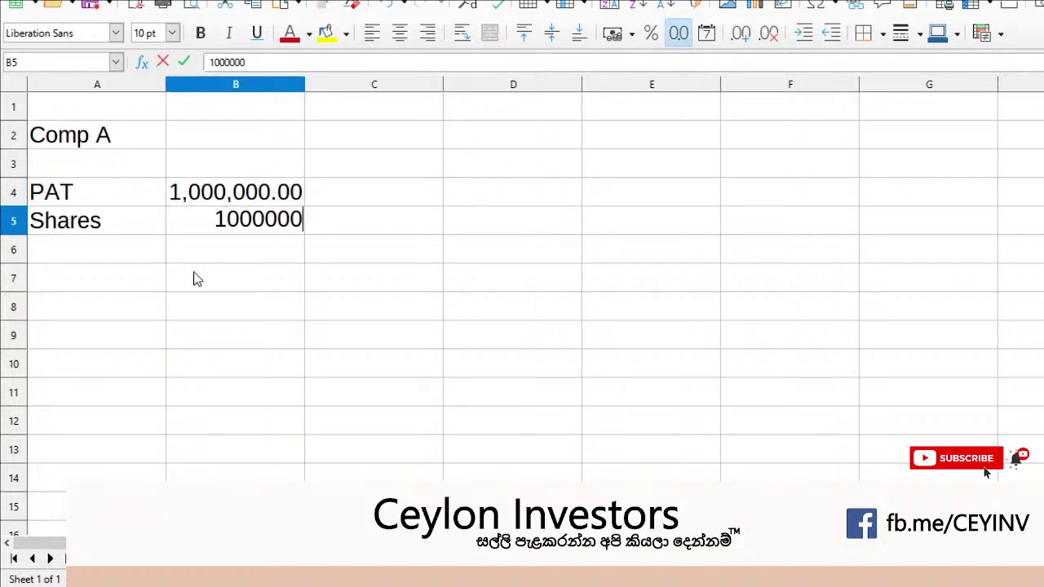
key(Tab)
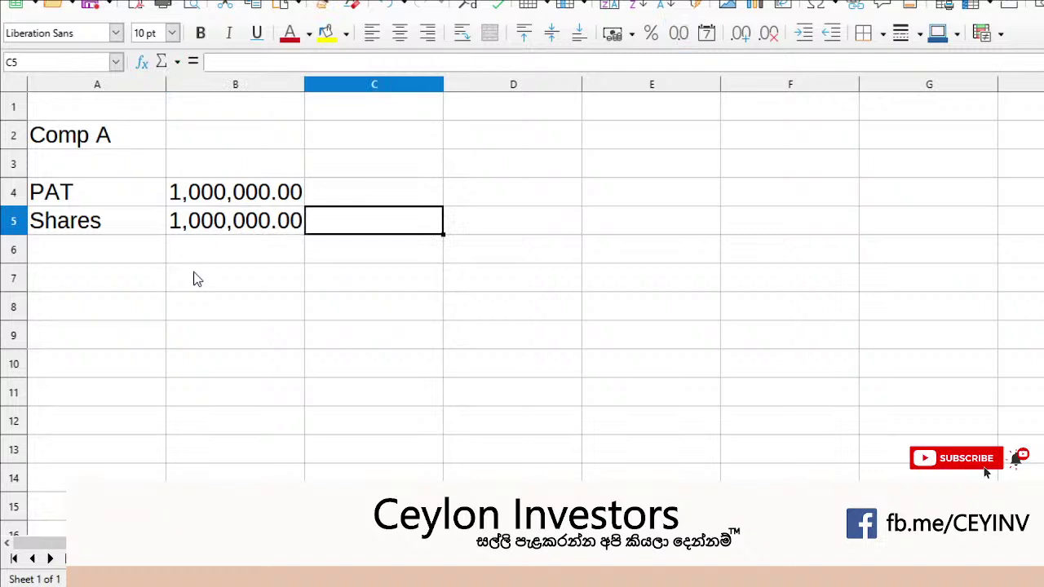
Enter the heading "Comp B" in cell D2 for the second company.
click(455, 147)
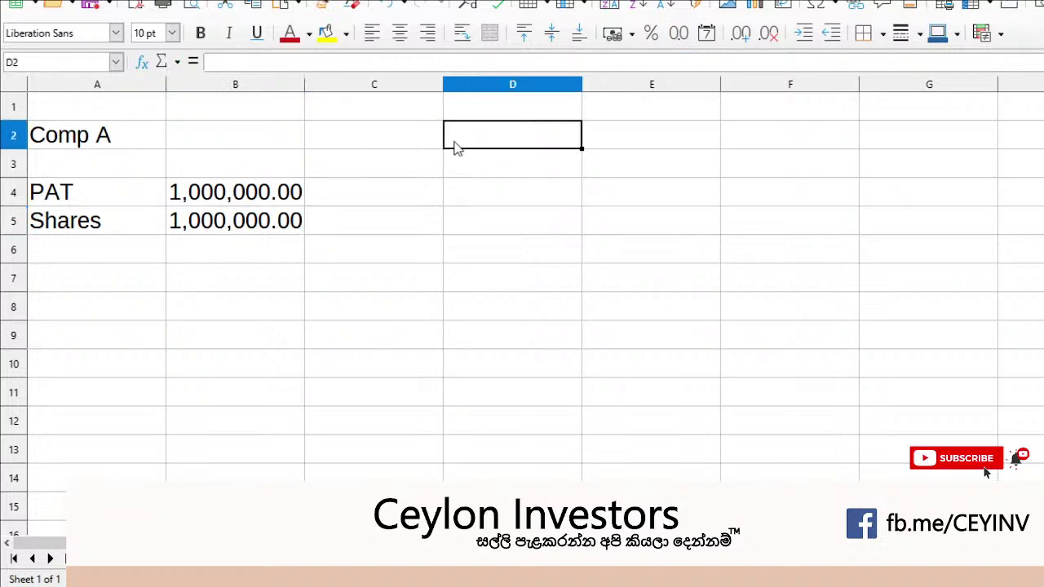
text(Com)
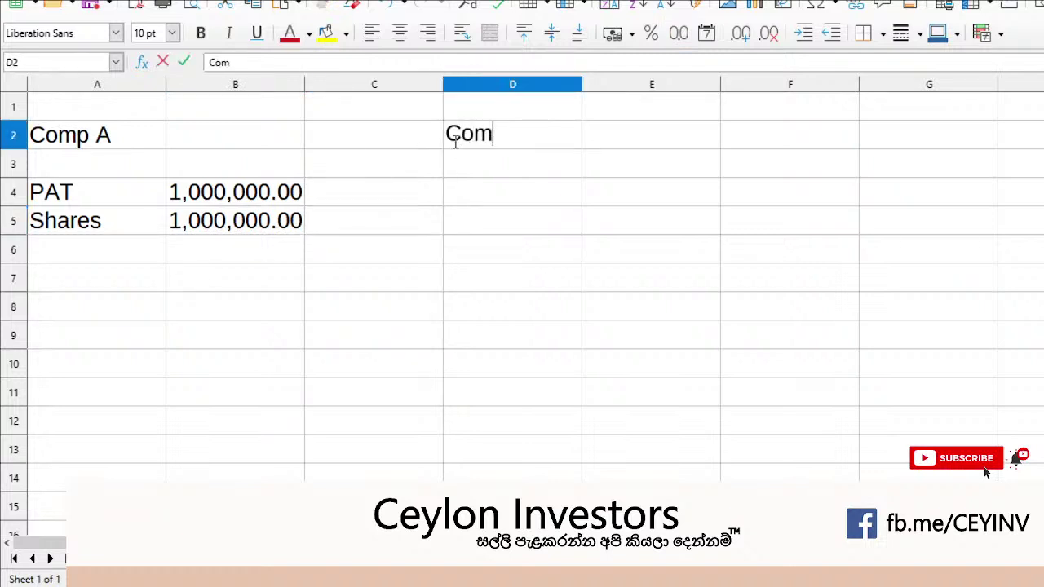
text(p B)
key(Tab)
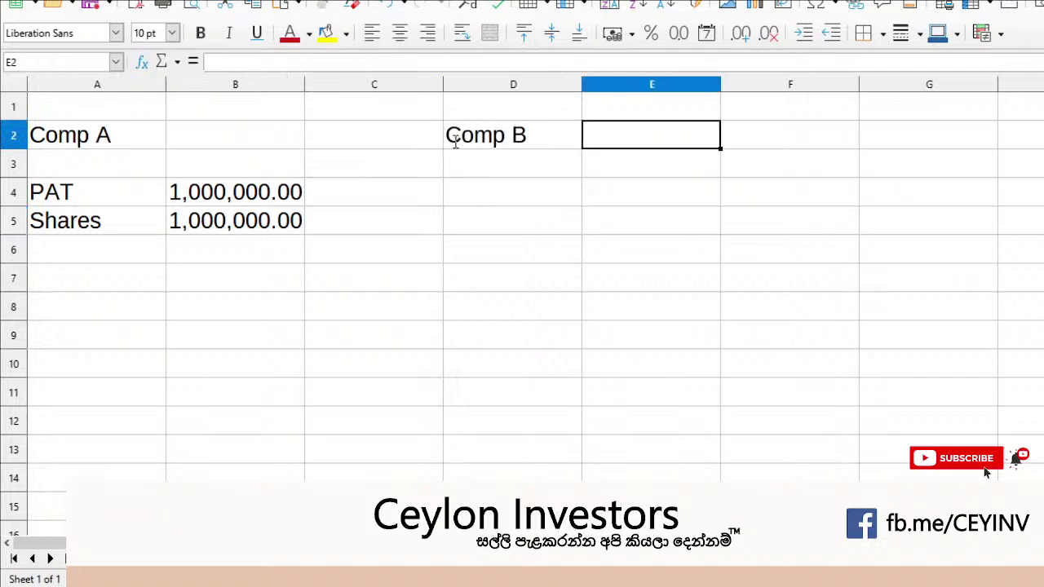
Enter 1000000 in D4 as Comp B's PAT and format it as a number with thousands separators and two decimals.
click(510, 206)
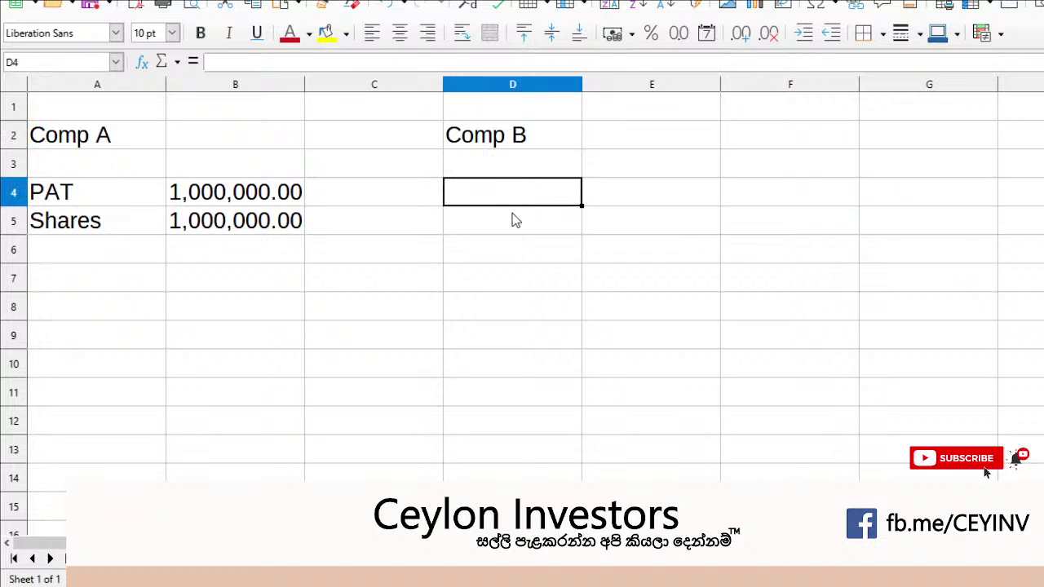
text(1000000)
key(Return)
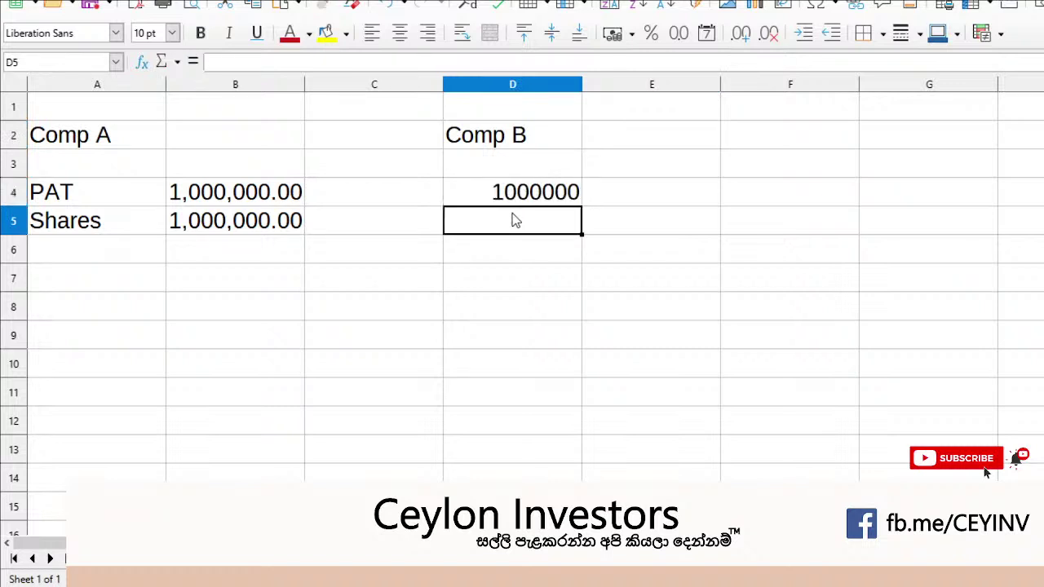
click(572, 200)
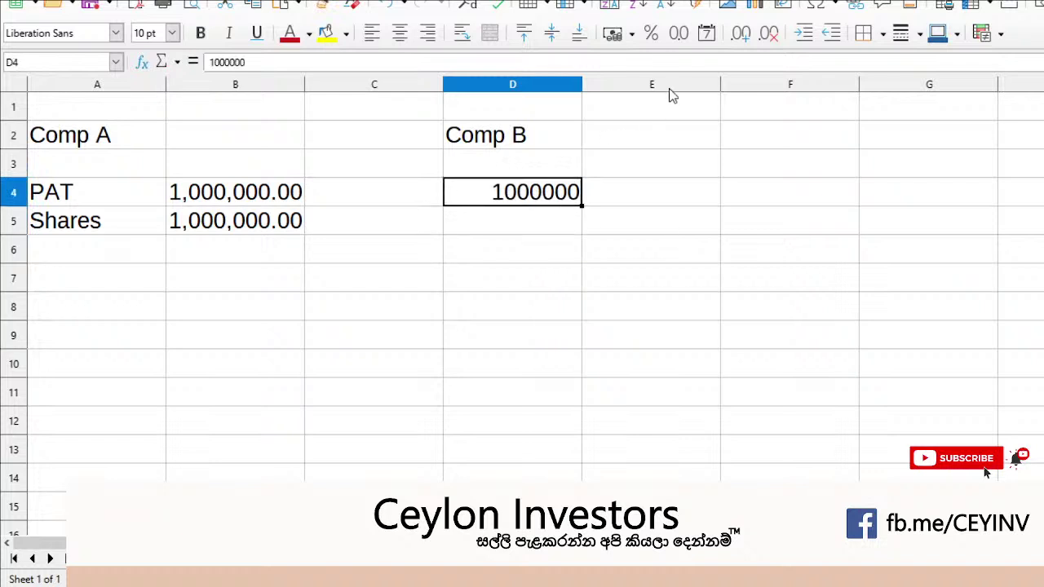
click(679, 37)
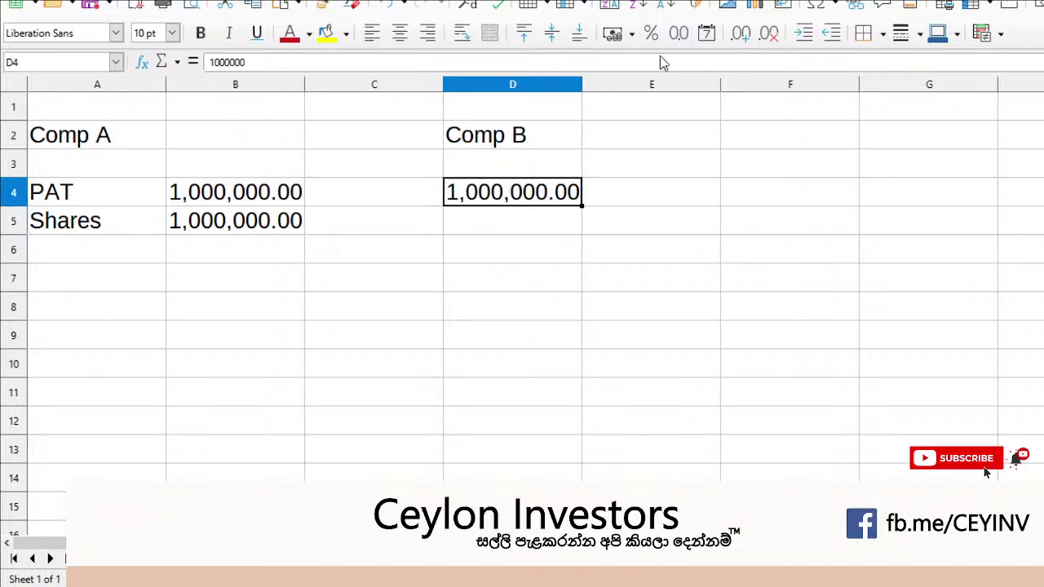
Change Comp B's PAT in D4 to 10000000 and widen column D to fit the value.
click(353, 62)
text(0)
key(Return)
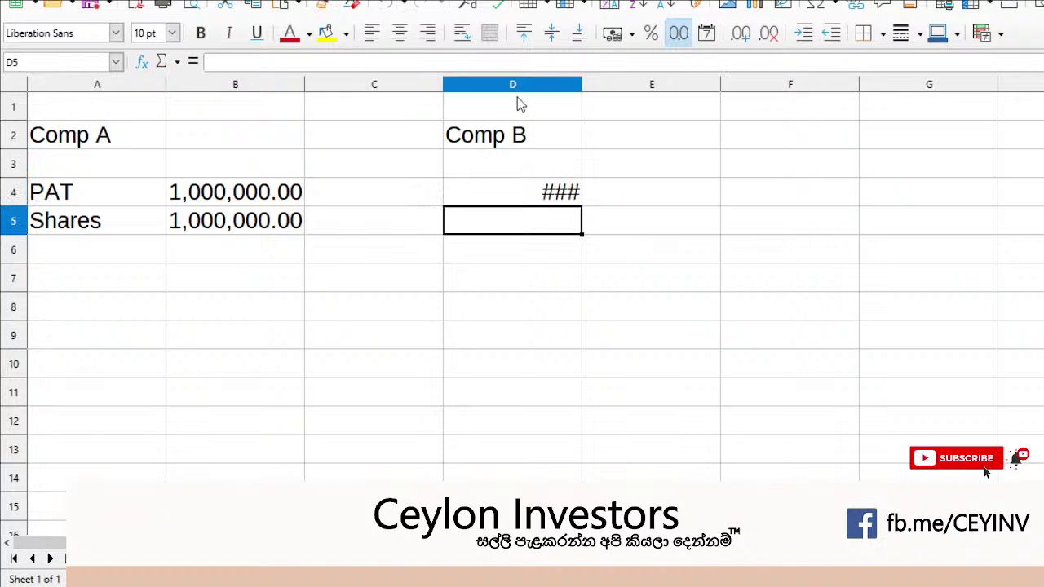
drag(583, 85, 633, 88)
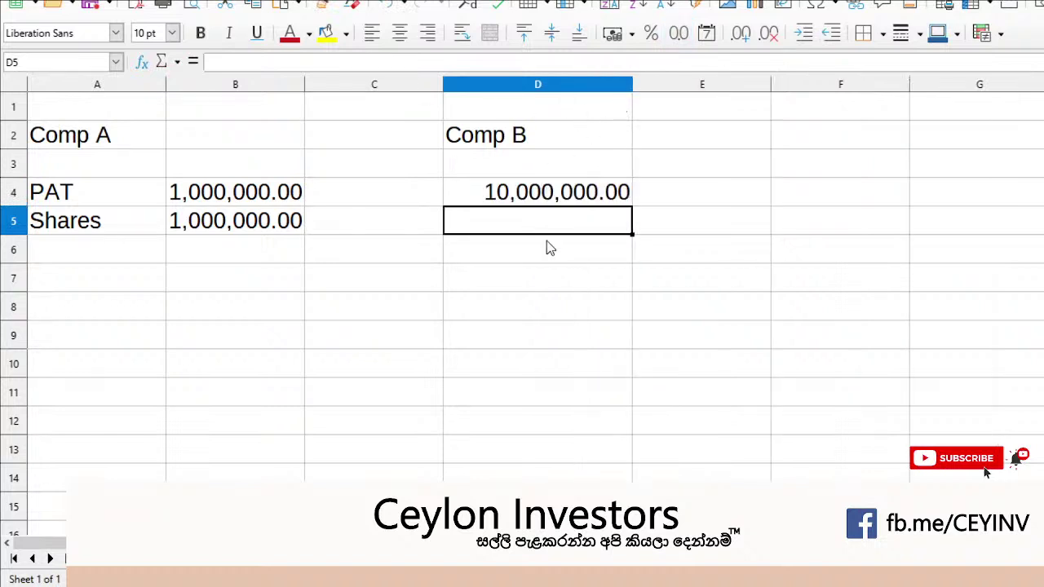
Enter 5000000 in D5 as Comp B's shares and format it with thousands separators and two decimals.
text(500000)
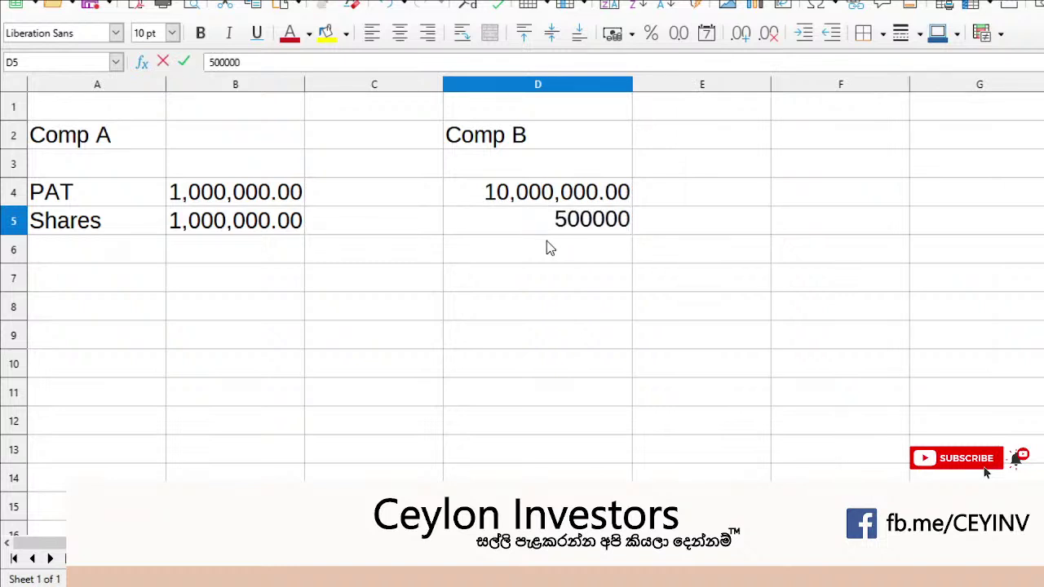
text(0)
key(Return)
click(560, 231)
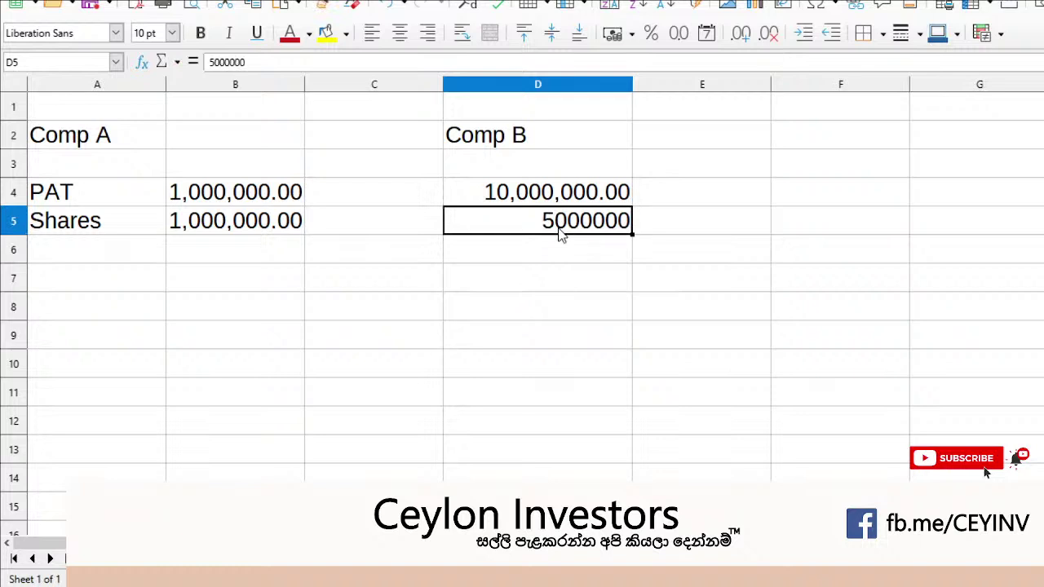
click(679, 33)
click(541, 317)
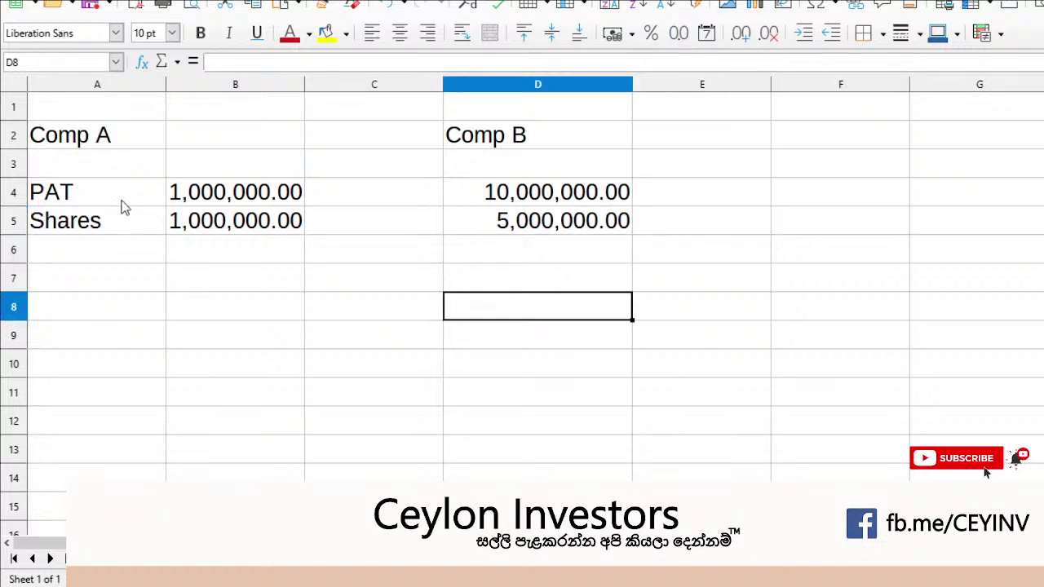
drag(122, 208, 233, 204)
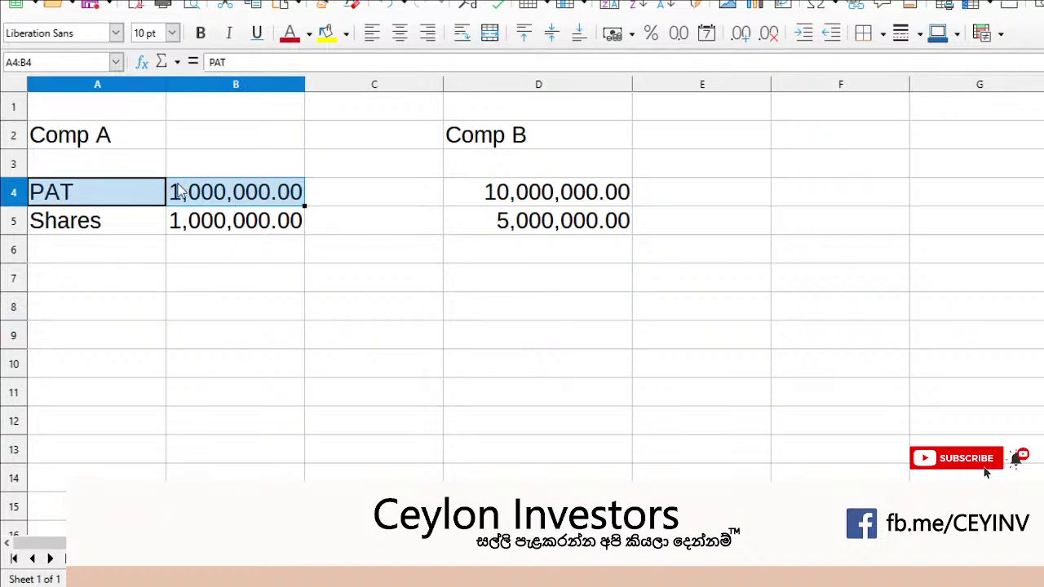
click(191, 275)
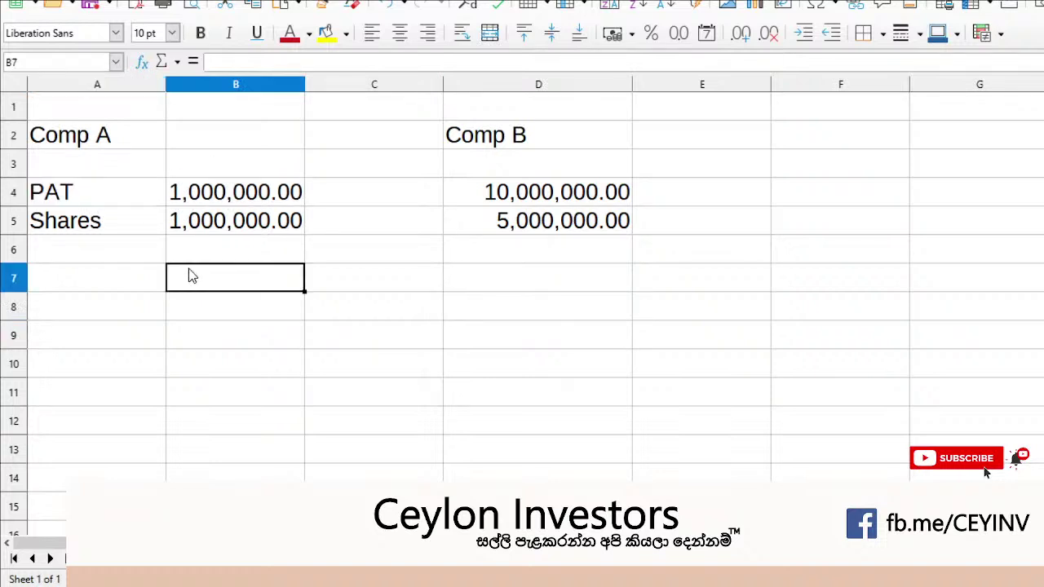
click(128, 198)
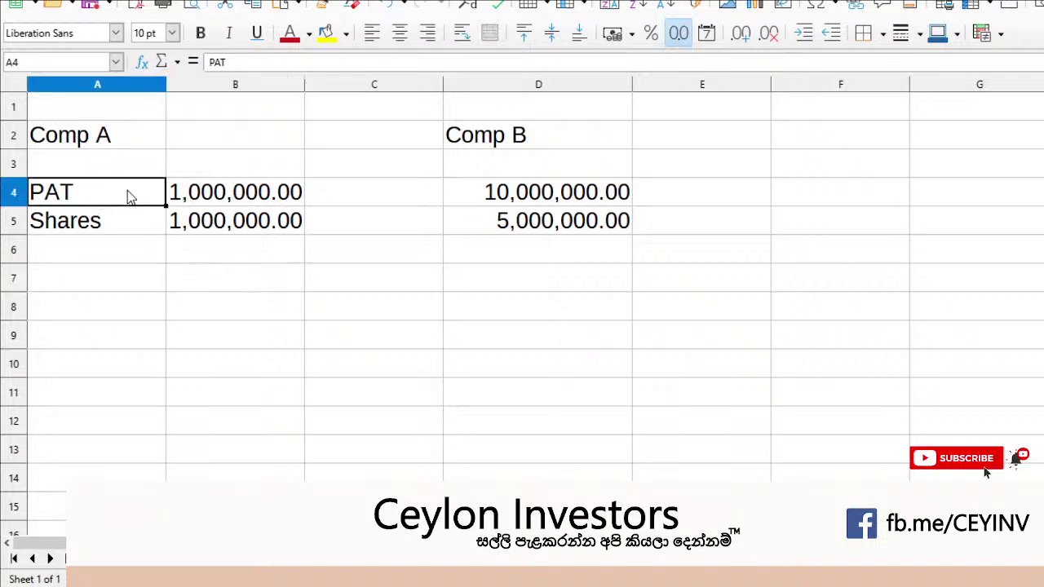
drag(129, 199, 516, 194)
Calculate Comp A's earnings per share in cell B7 with the formula =B4/B5.
click(261, 281)
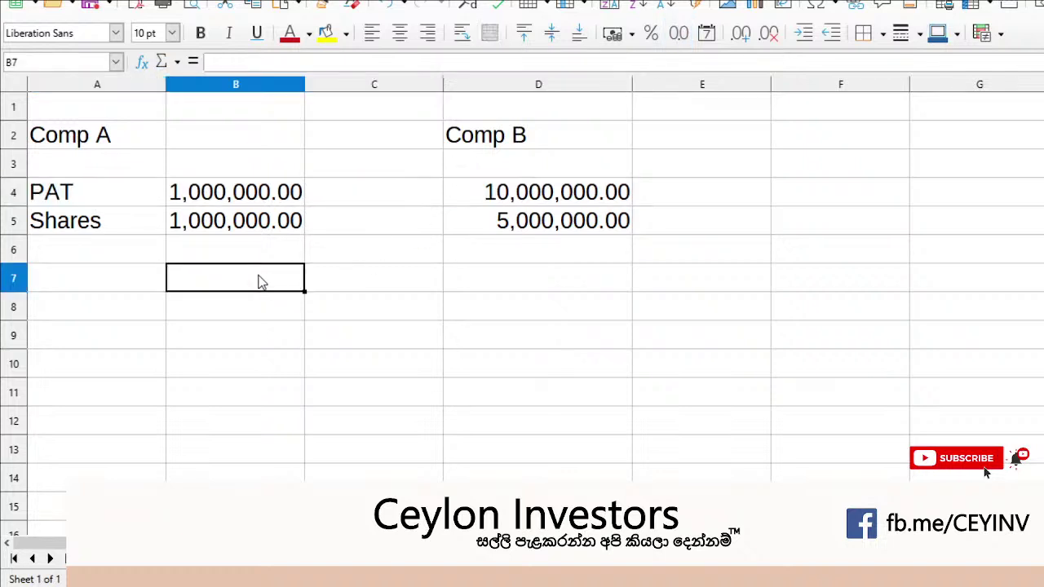
text(=)
click(237, 190)
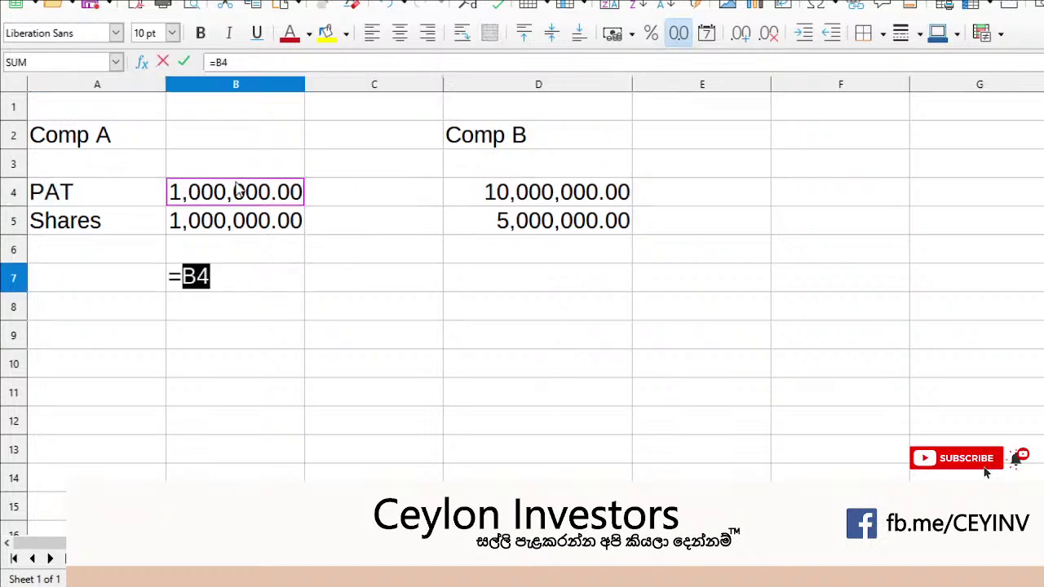
text(/)
click(247, 231)
key(Return)
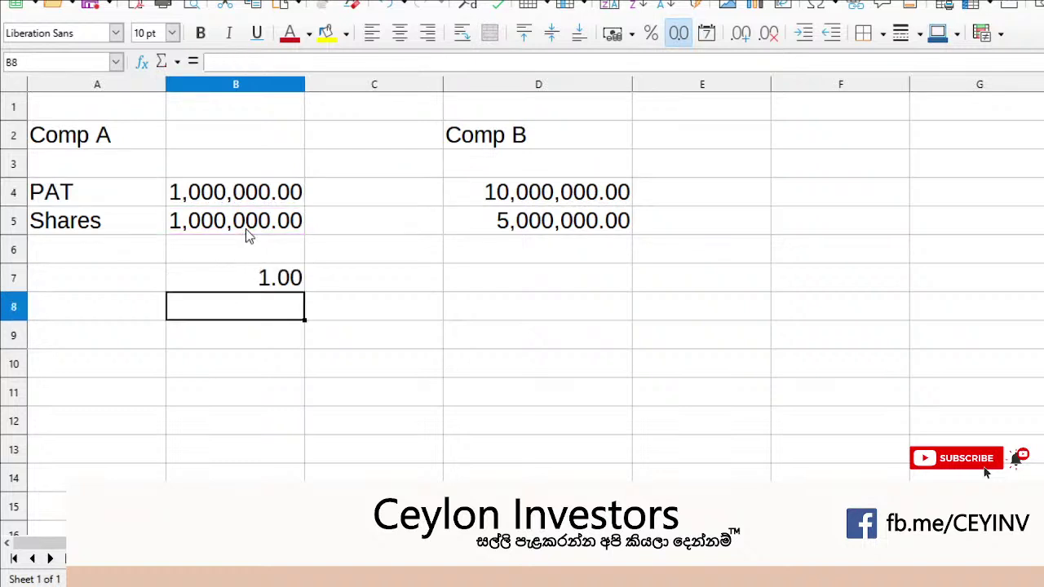
Label cell A7 as EPS beside Comp A's earnings per share result.
click(123, 203)
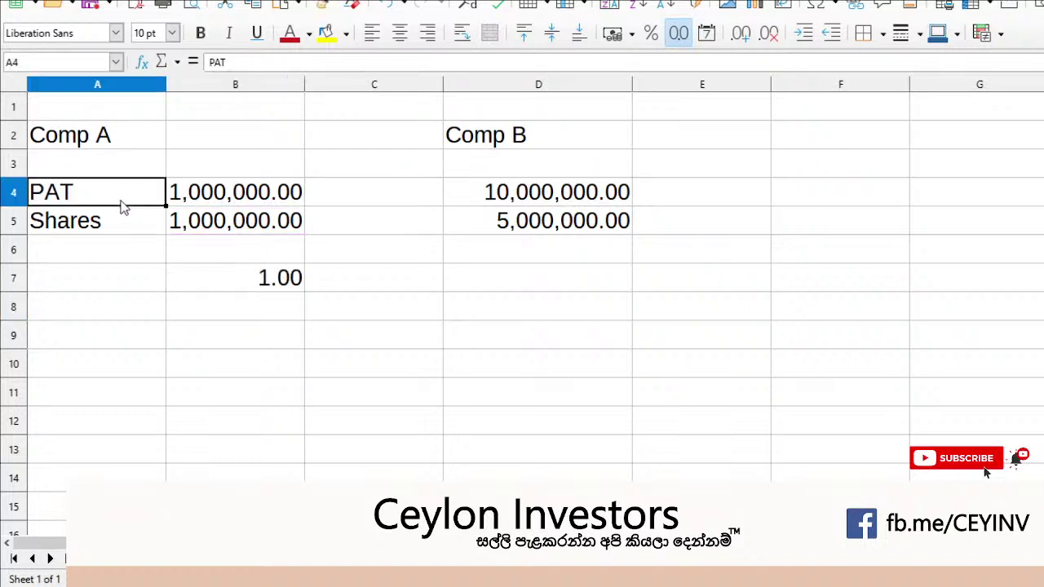
double_click(124, 202)
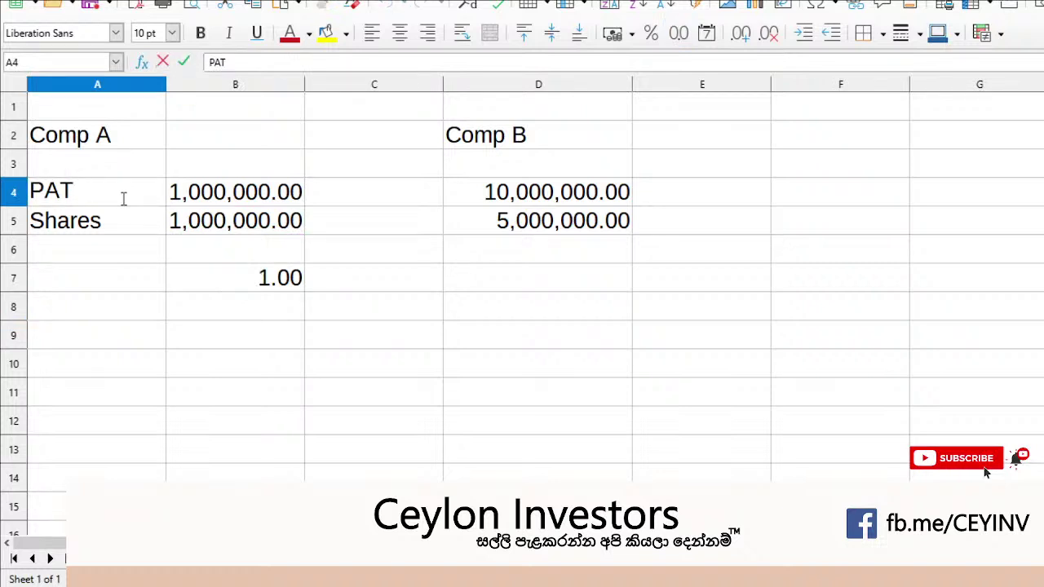
click(145, 293)
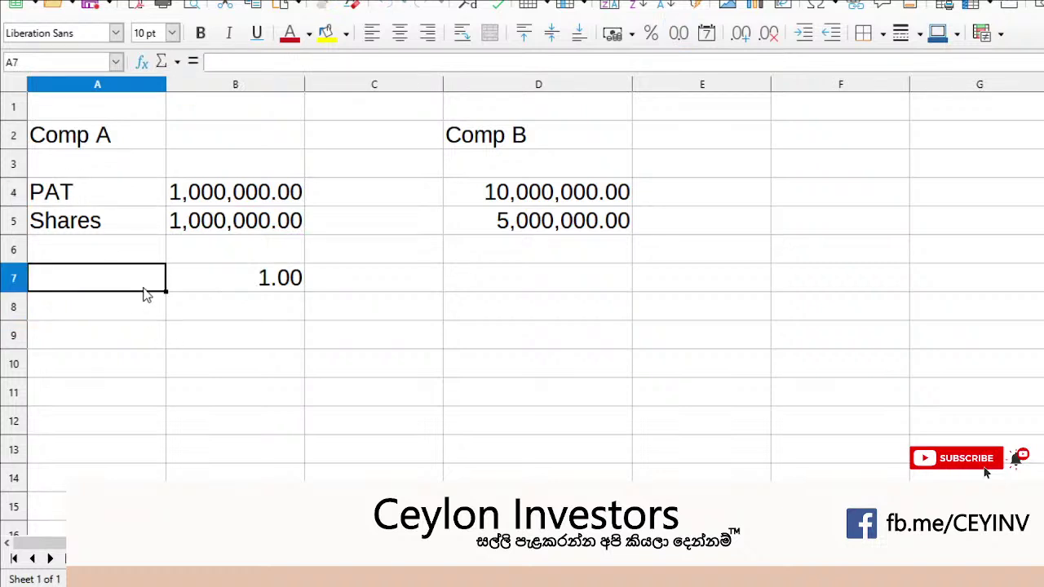
text(EPS)
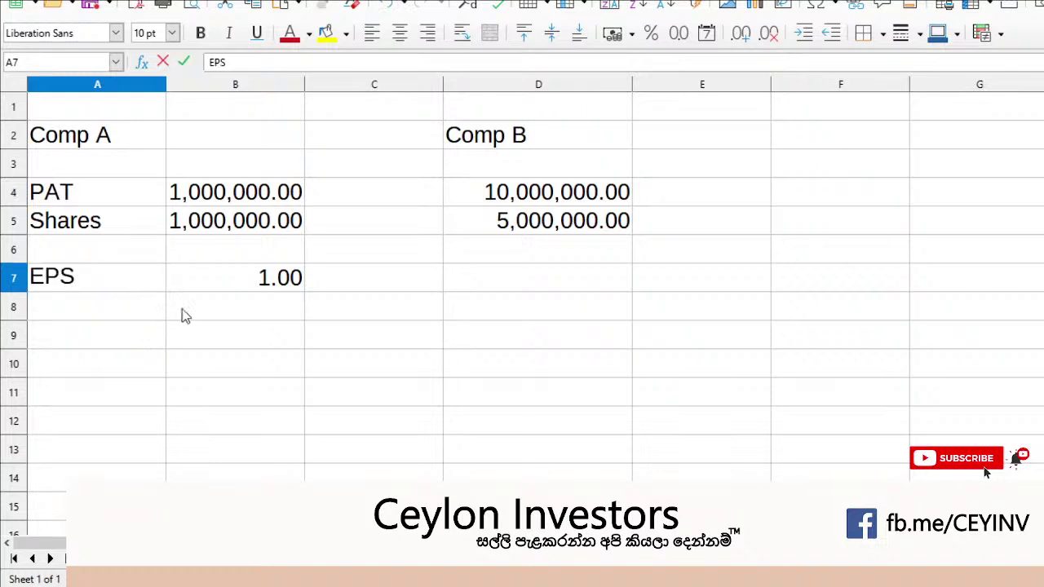
click(183, 315)
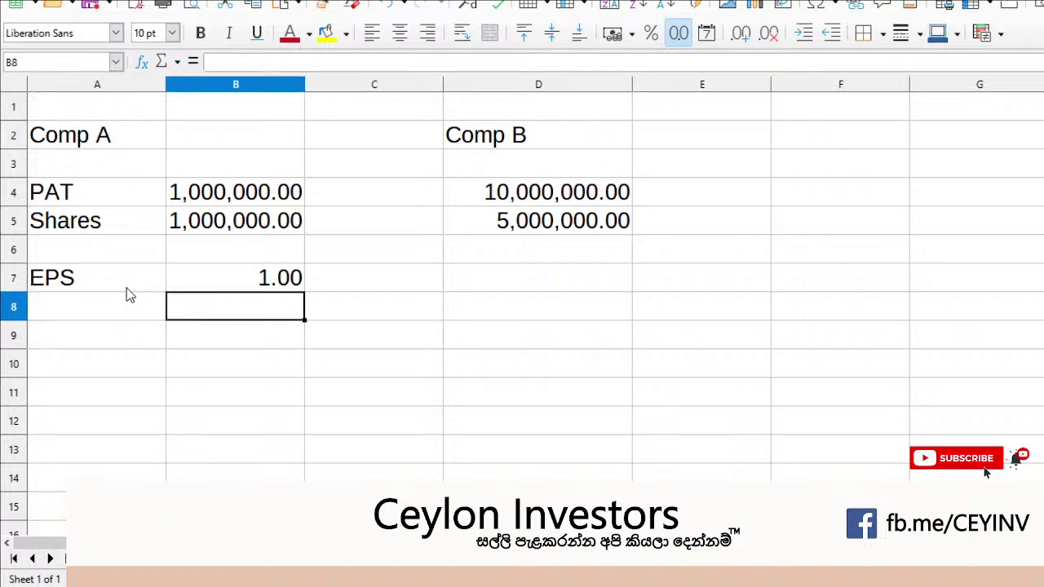
Copy Comp A's EPS formula from B7 into D7 to calculate Comp B's earnings per share.
click(292, 286)
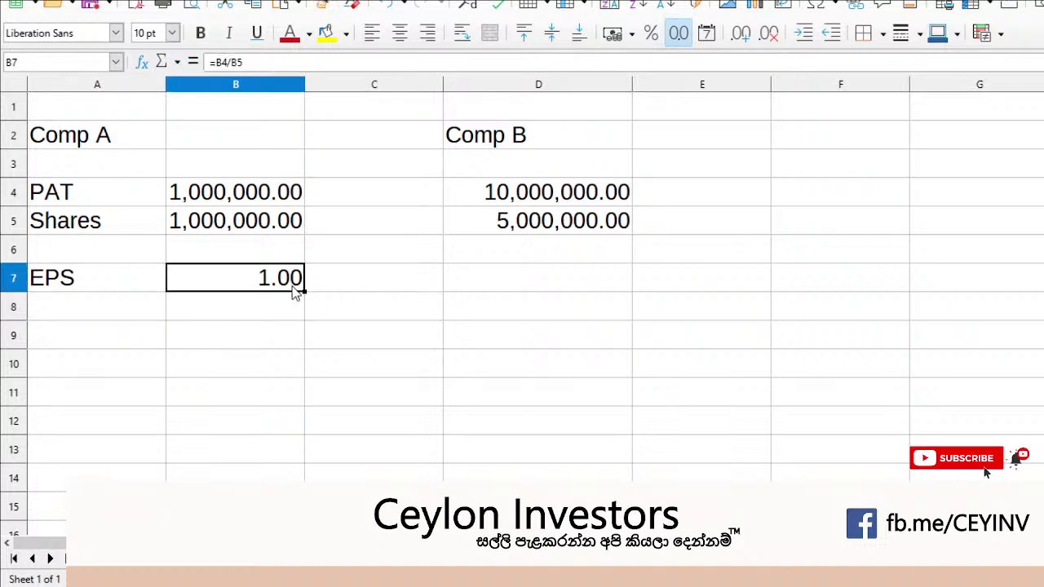
key(ctrl+c)
click(461, 282)
key(ctrl+v)
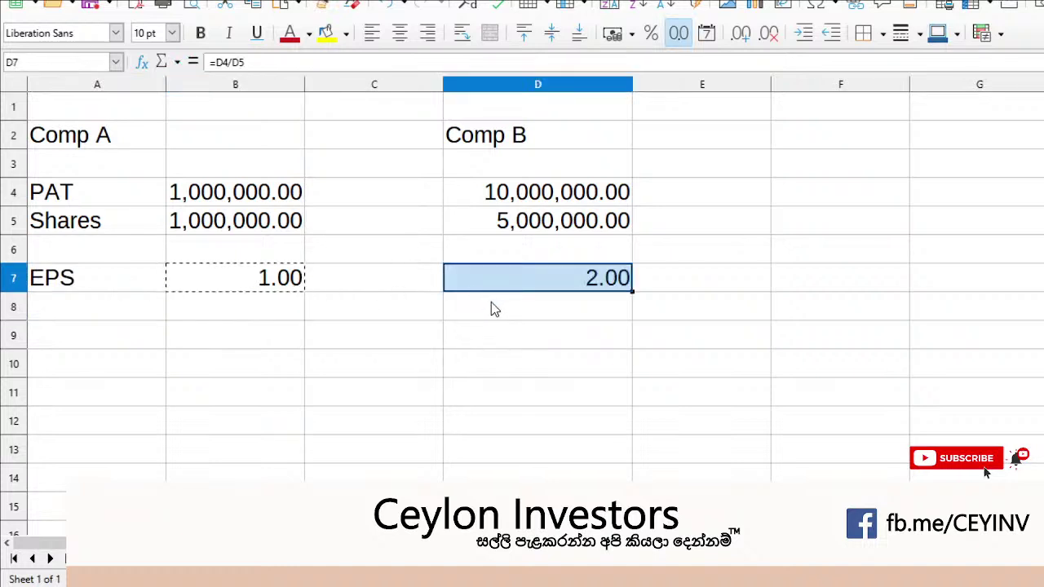
click(491, 307)
click(326, 277)
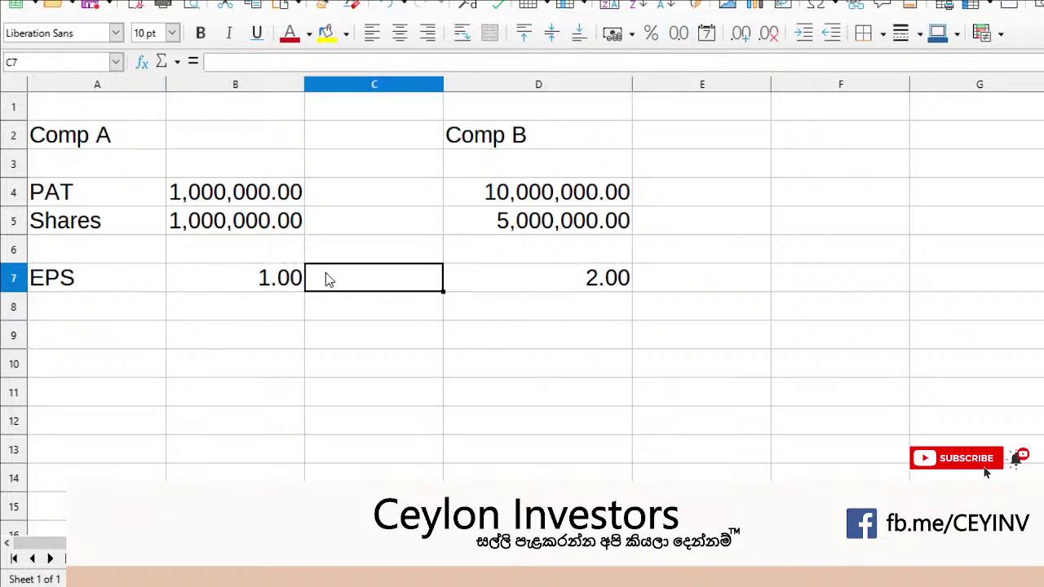
click(247, 288)
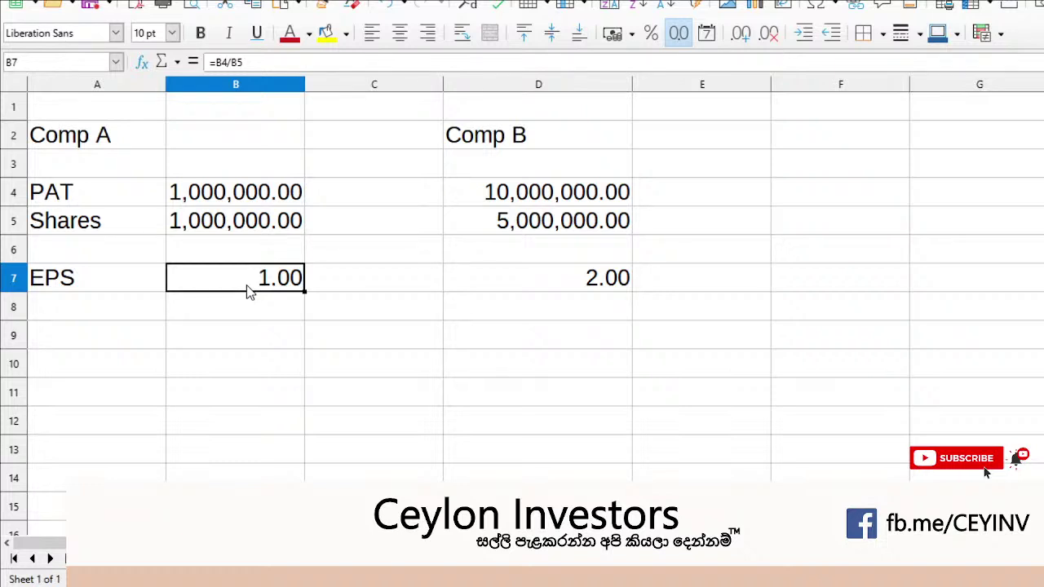
click(593, 290)
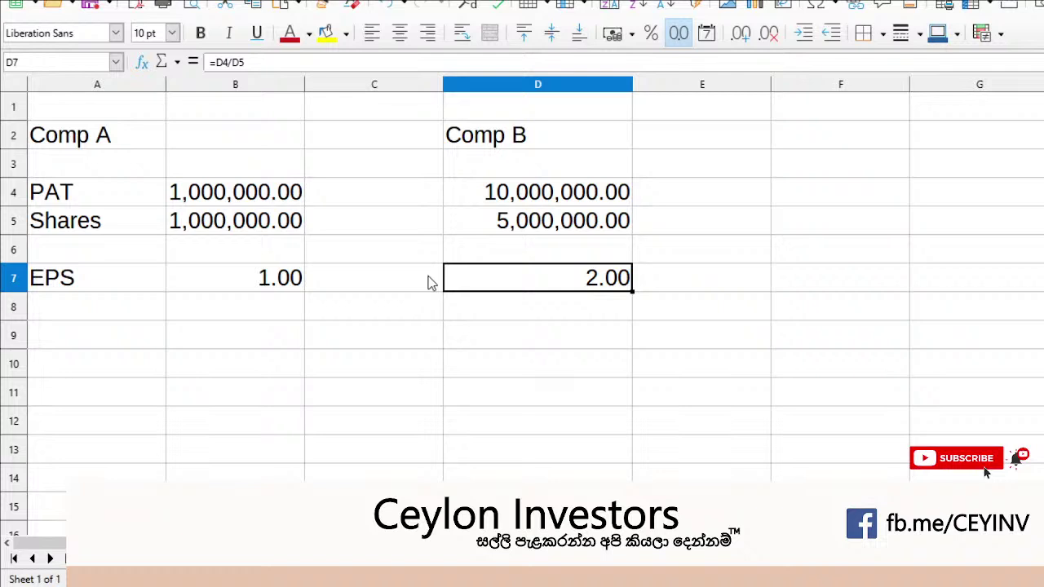
click(180, 292)
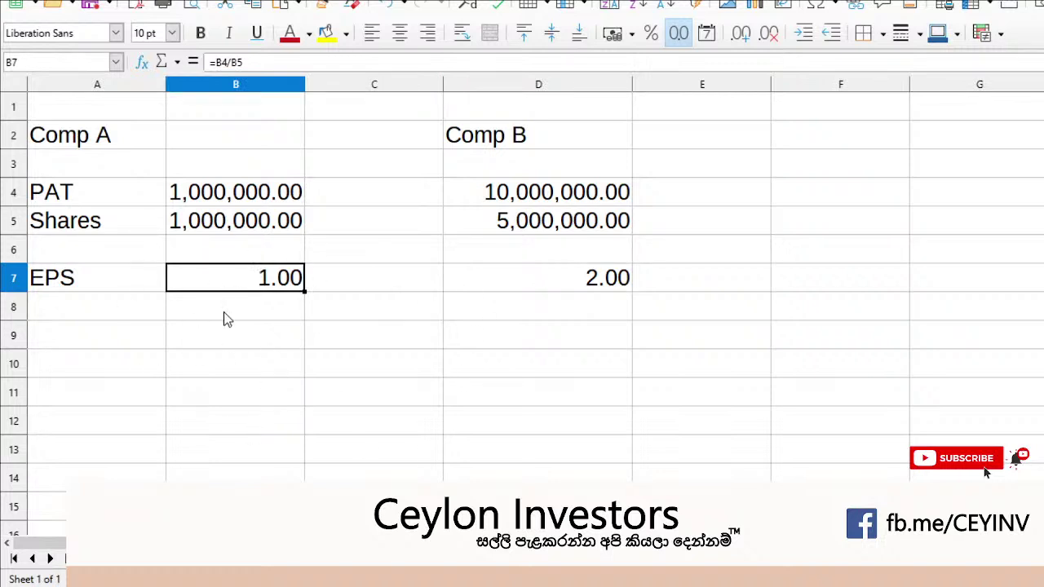
Label cell A9 as P/E for the price-to-earnings row.
click(161, 334)
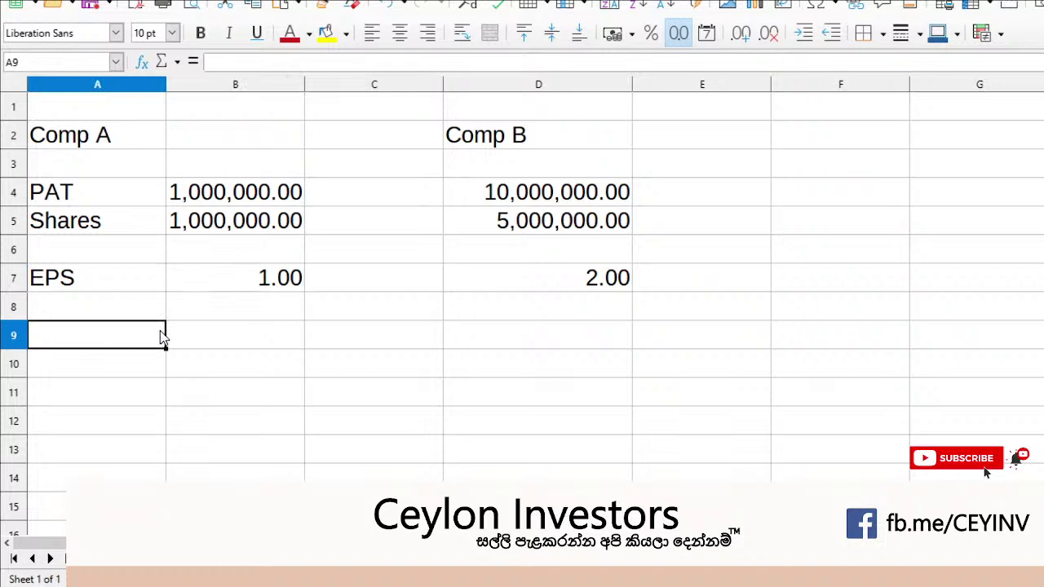
text(P/E)
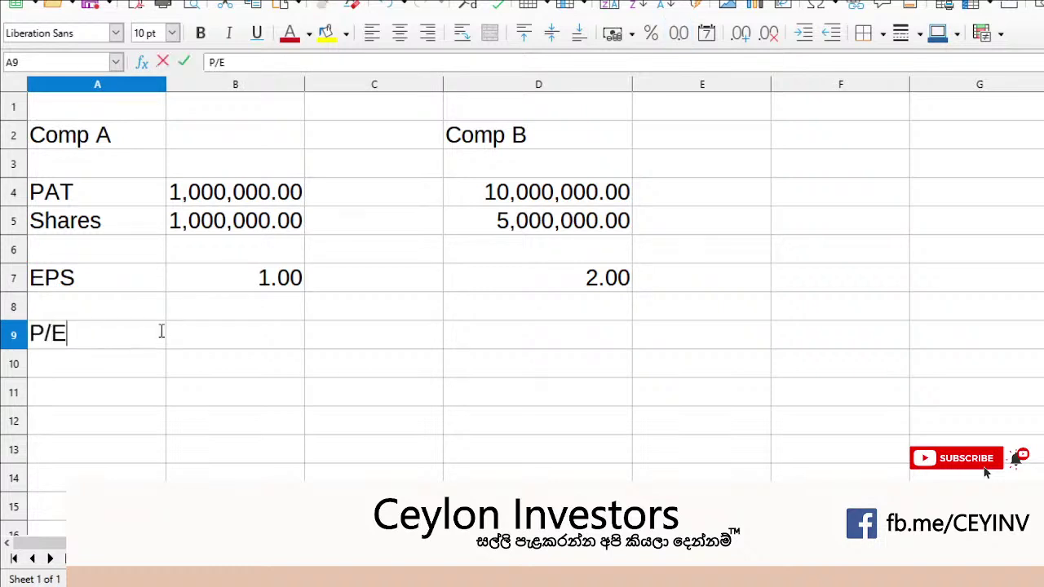
key(Tab)
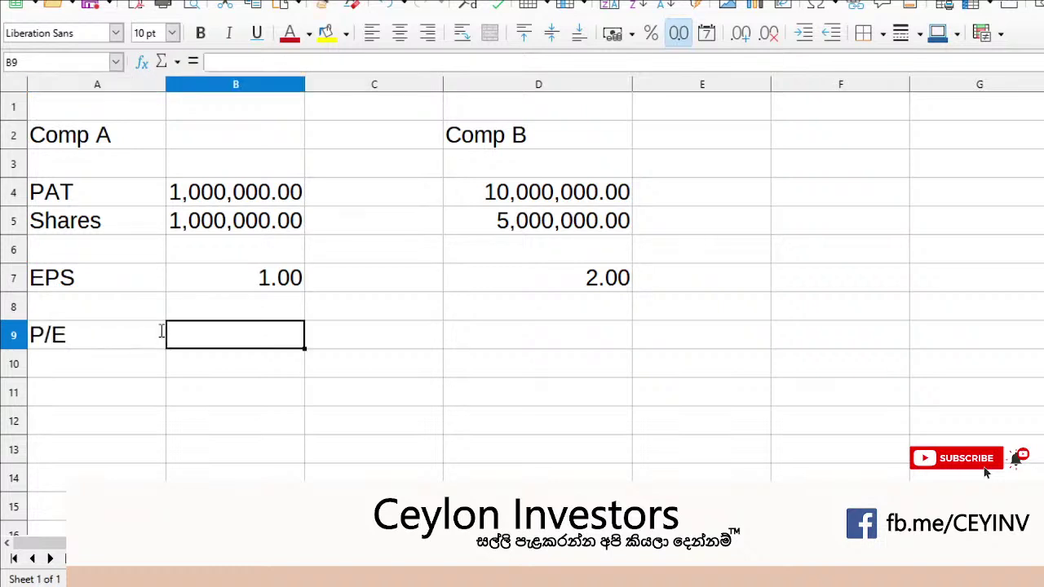
click(132, 335)
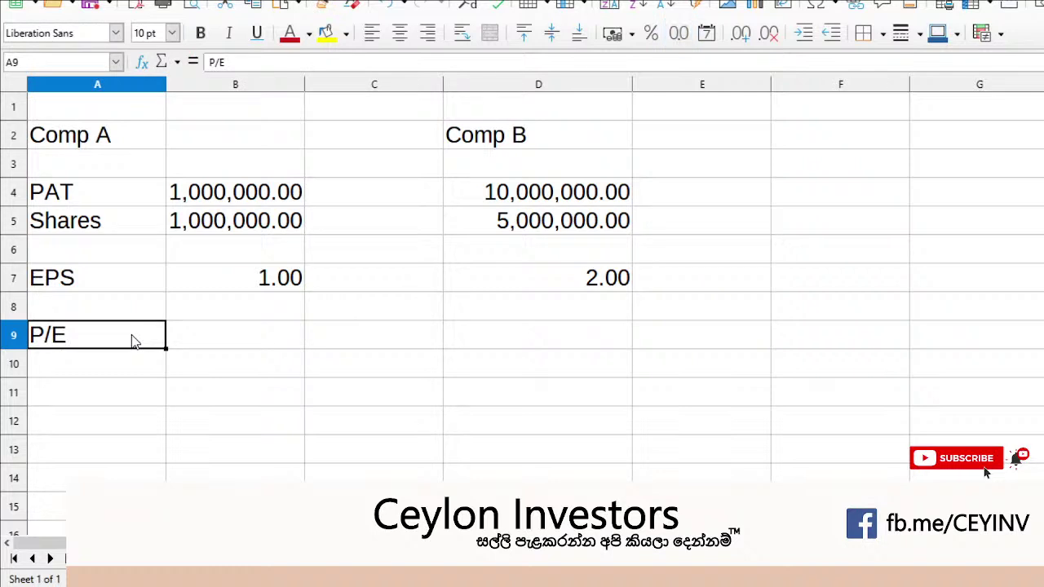
Enter share prices in row 8: 5 in B8 for Comp A and 50 in D8 for Comp B.
click(241, 344)
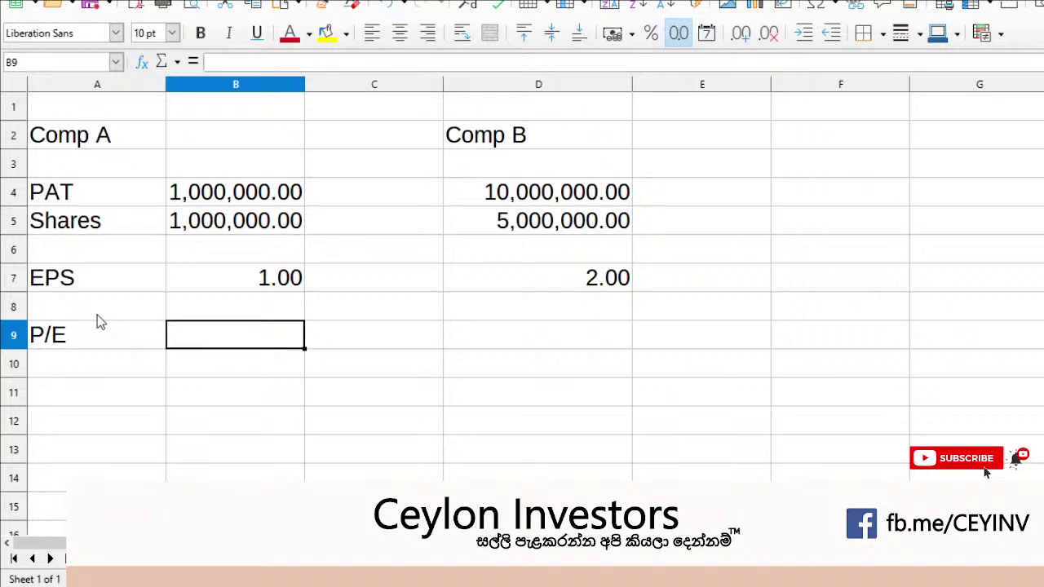
key(Up)
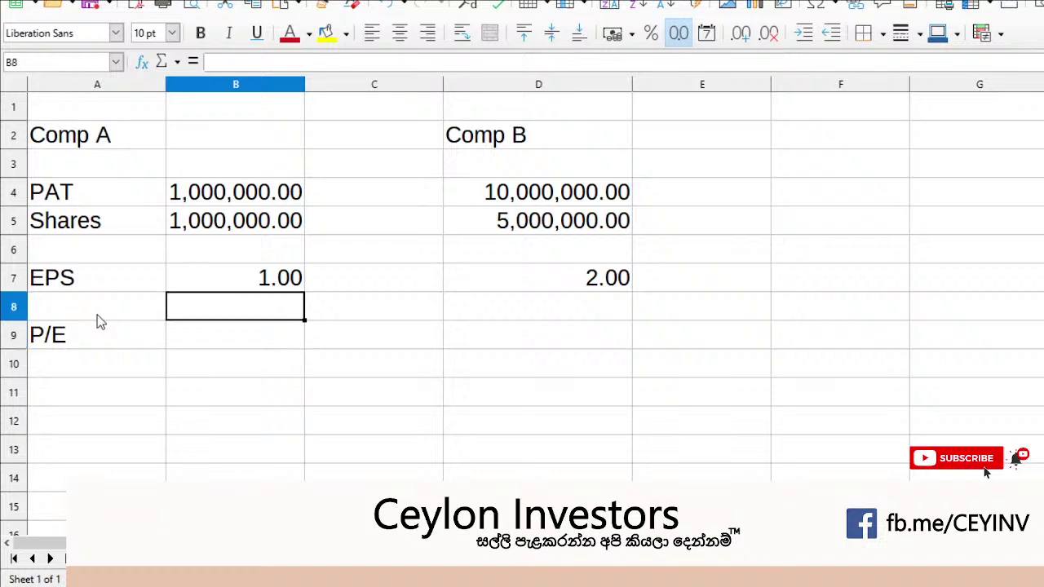
text(5)
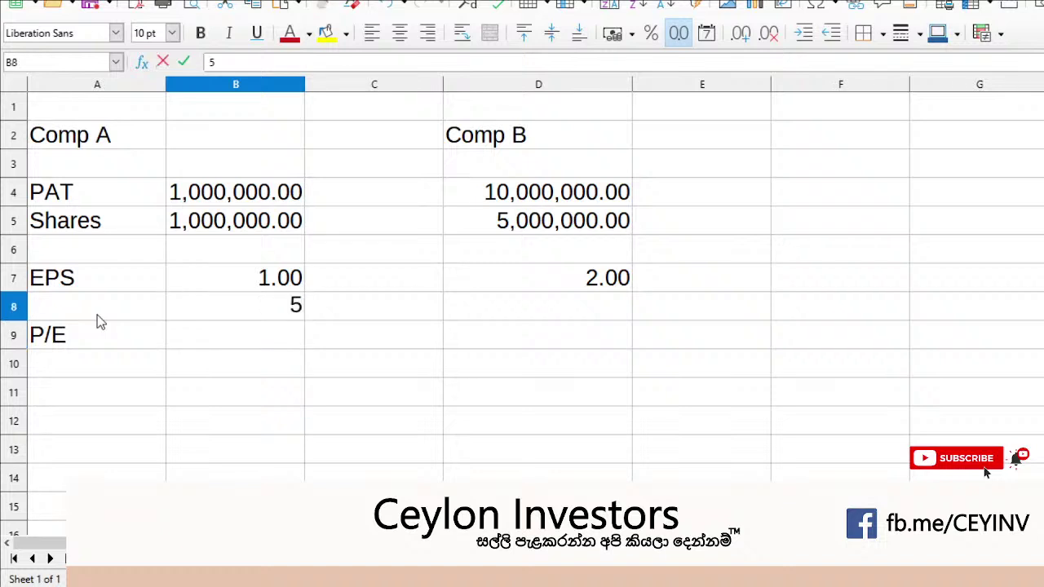
key(Tab)
key(Tab)
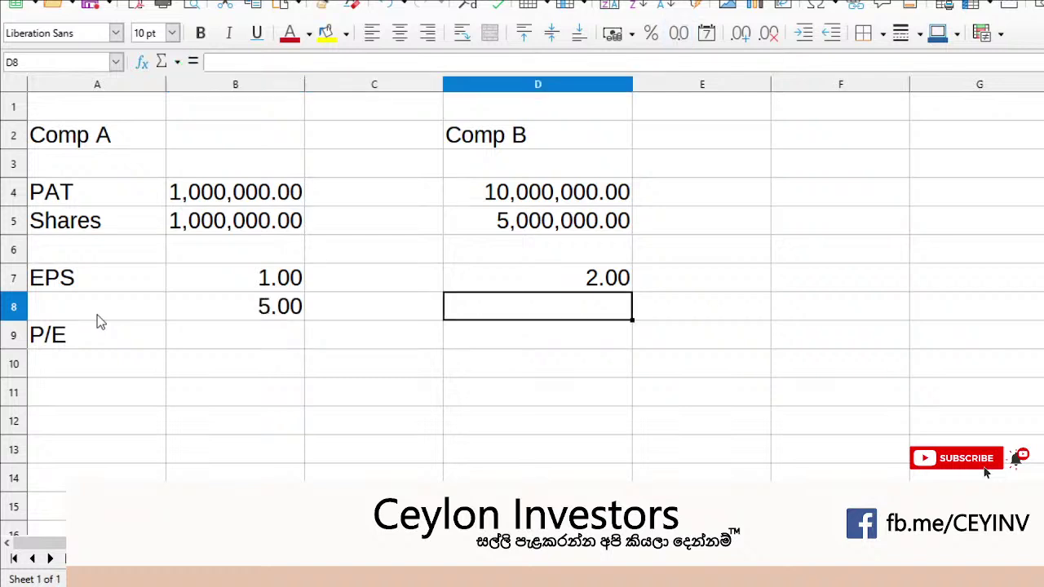
text(50)
key(Return)
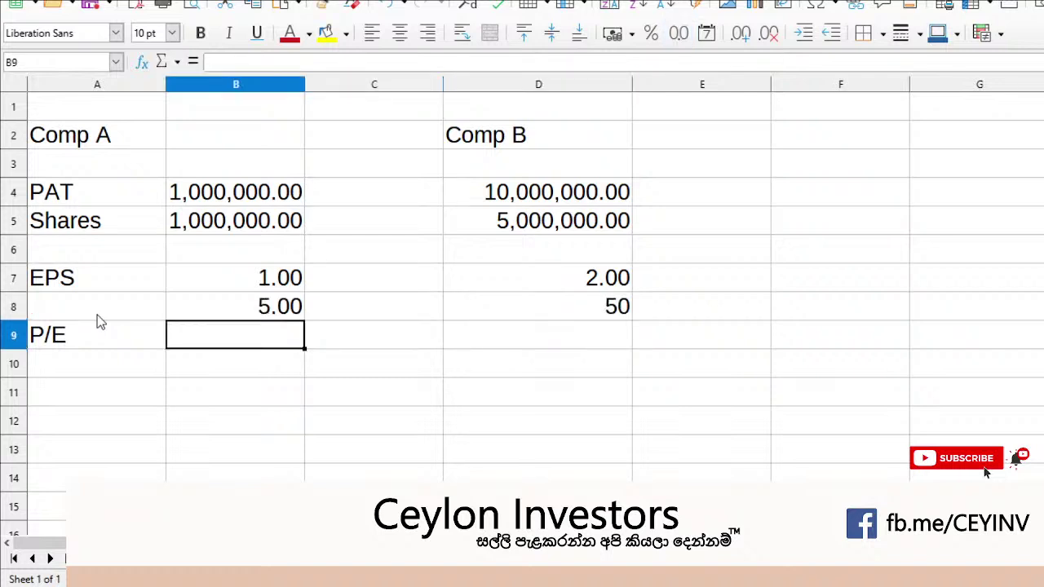
Clone the two-decimal number formatting of B8 onto Comp B's price in D8.
click(261, 308)
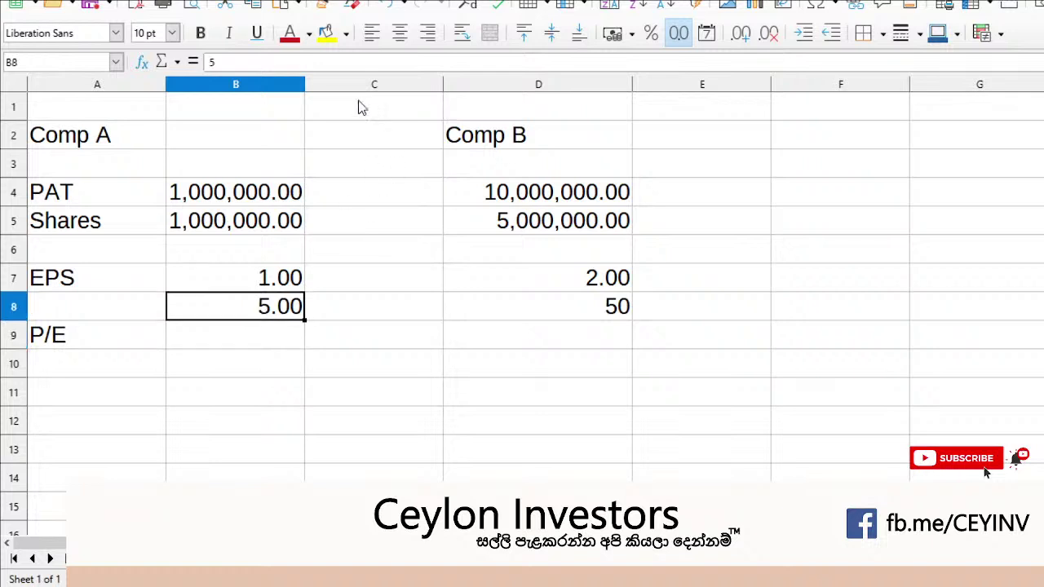
click(322, 8)
click(618, 308)
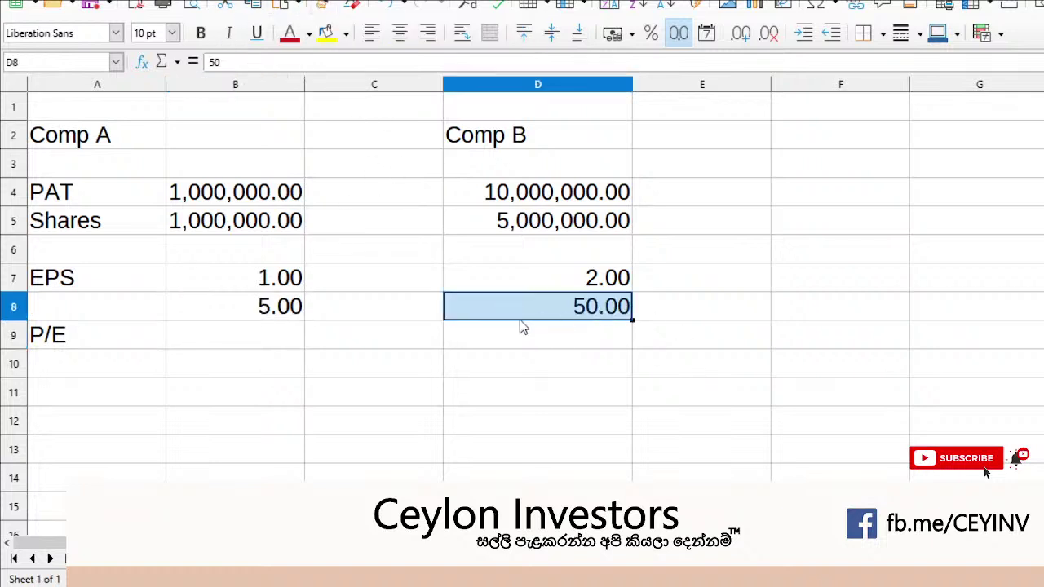
Calculate Comp A's P/E ratio in cell B9 with the formula =B8/B7.
click(276, 345)
text(=)
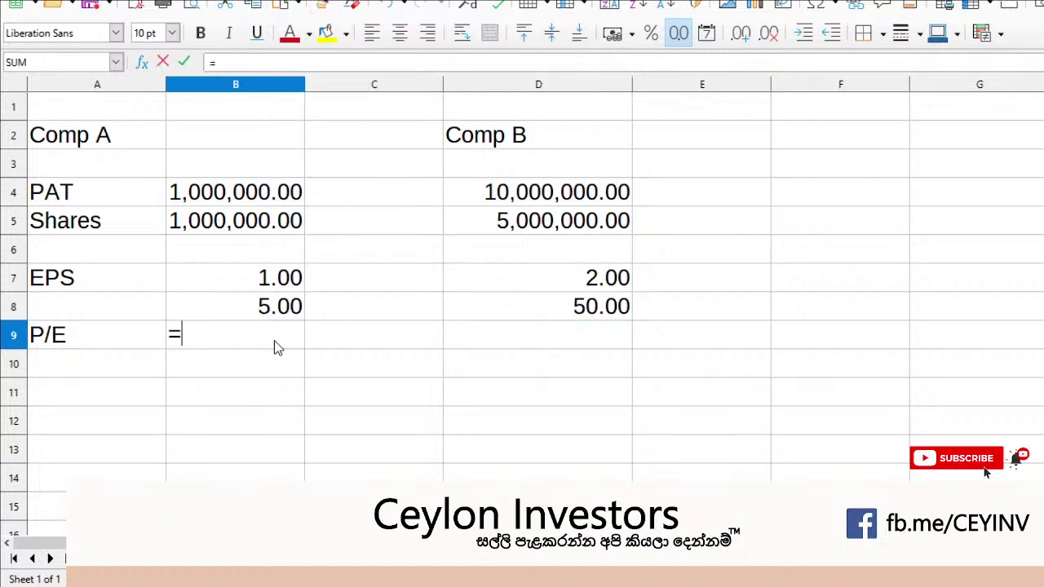
click(252, 312)
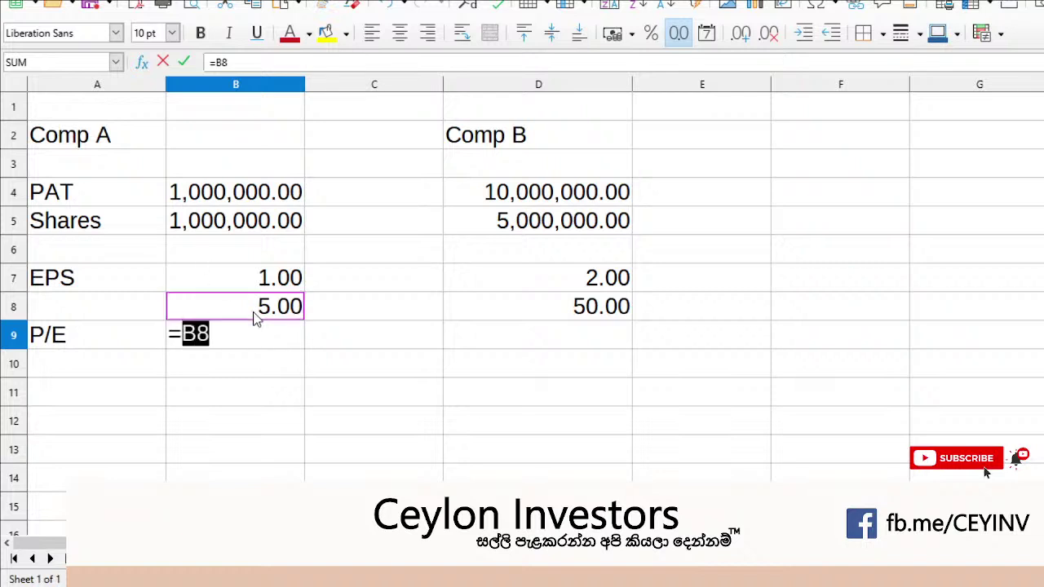
text(/)
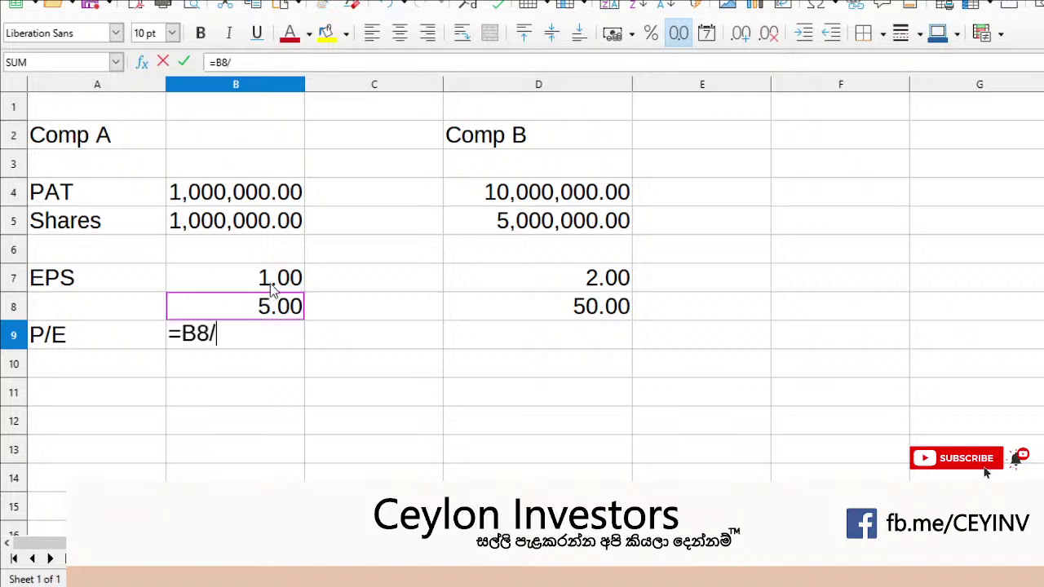
click(270, 285)
key(Return)
Remove both decimal places from Comp A's P/E ratio in B9.
click(247, 345)
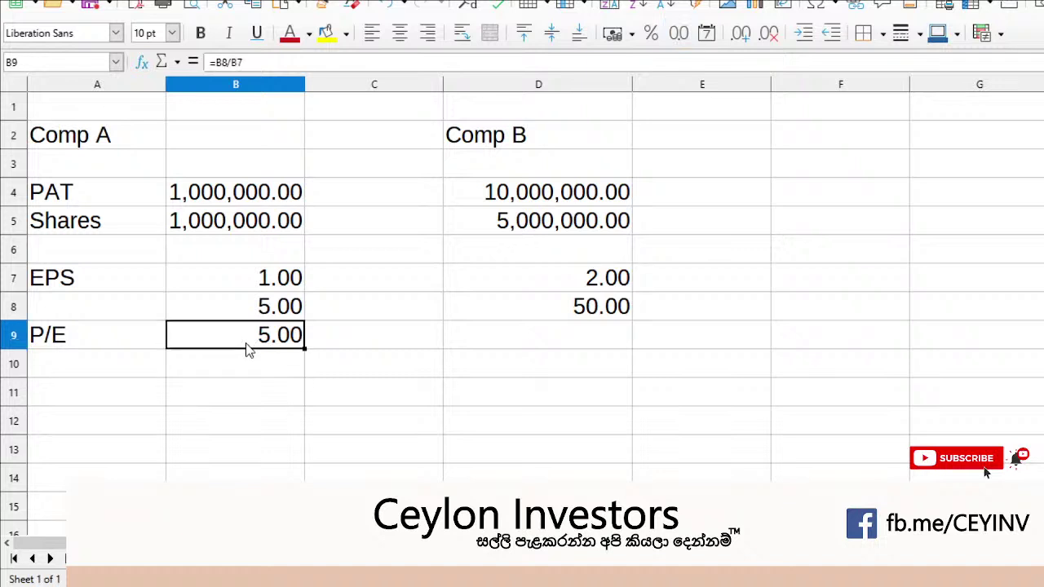
click(770, 34)
click(770, 34)
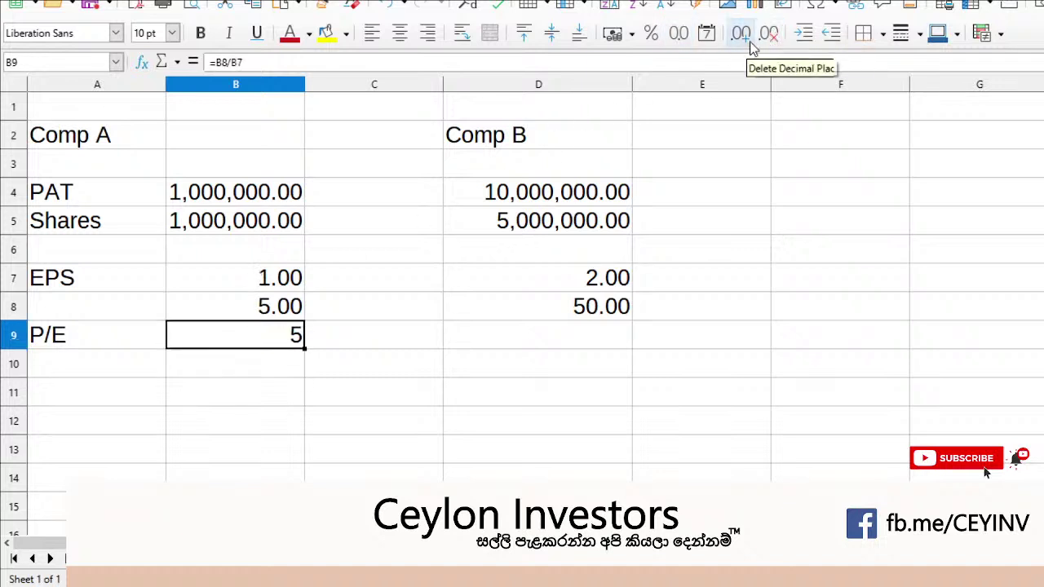
Copy the P/E formula from B9 into D9 to calculate Comp B's ratio.
key(ctrl+c)
click(580, 336)
key(ctrl+v)
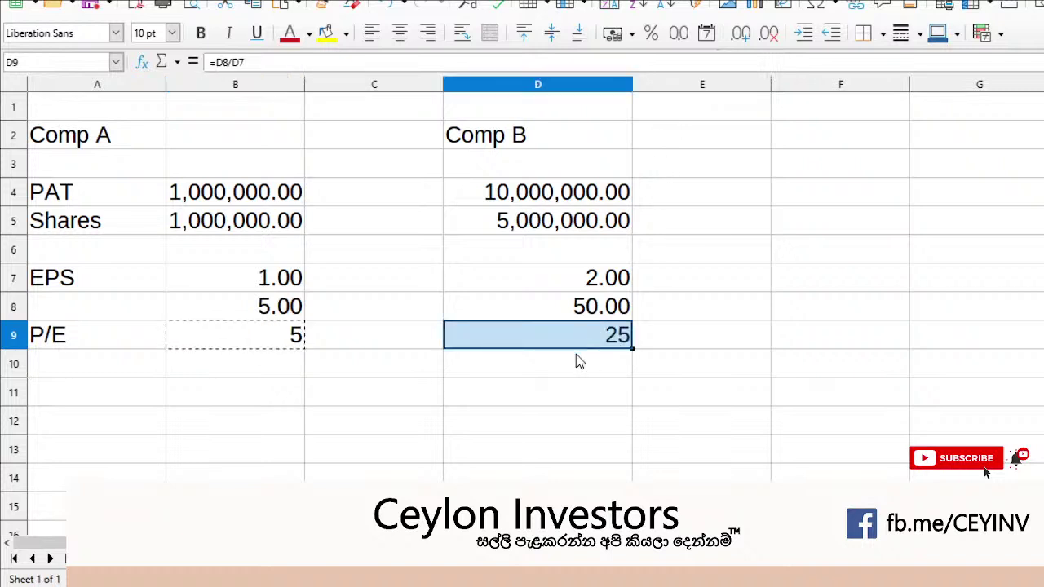
key(Return)
key(Escape)
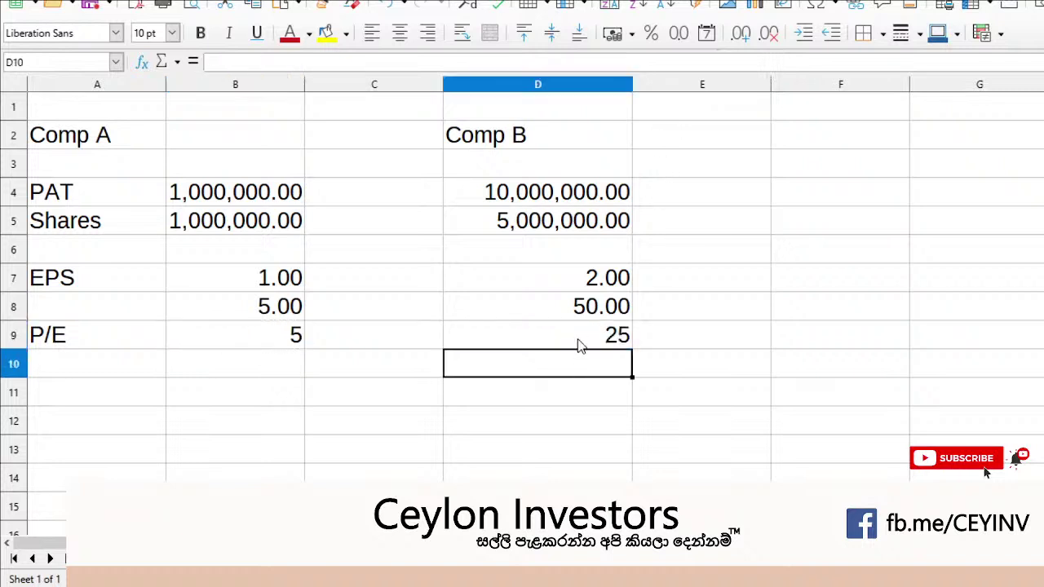
Examine Comp B's P/E formula in D9 and compare the P/E ratios of both companies across row 9.
click(578, 338)
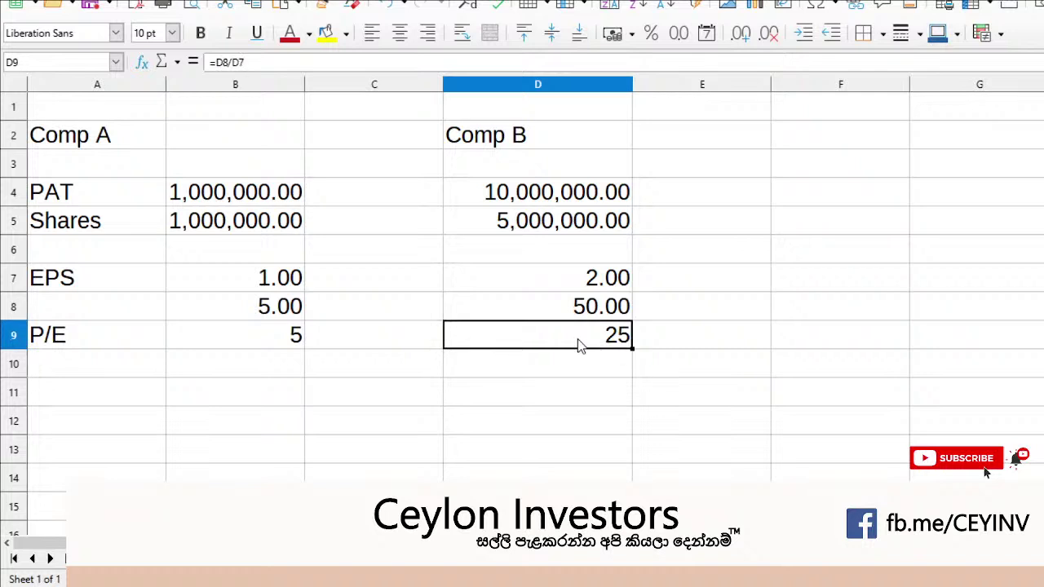
double_click(578, 338)
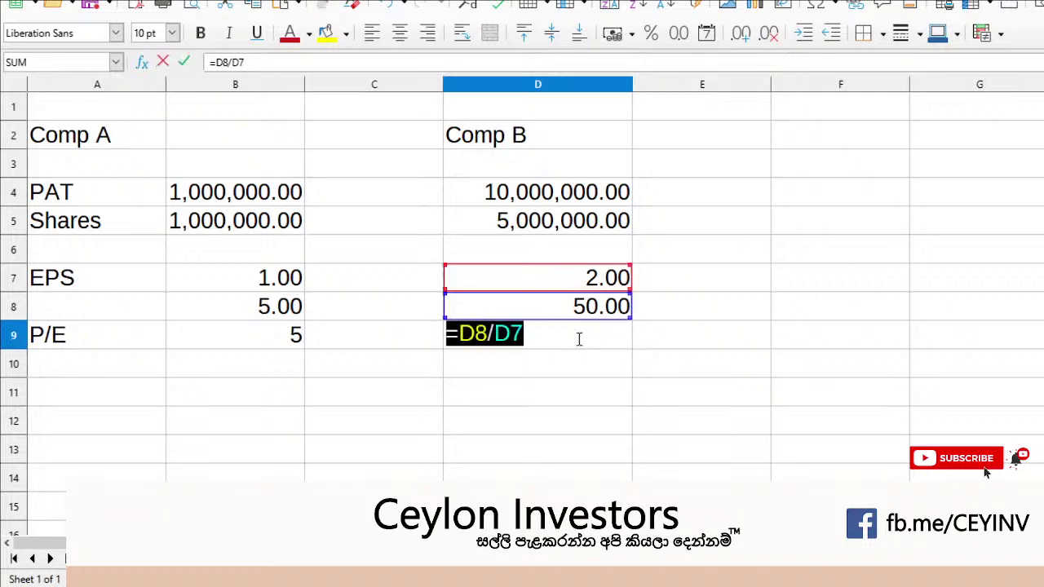
key(Escape)
drag(114, 340, 513, 340)
click(516, 362)
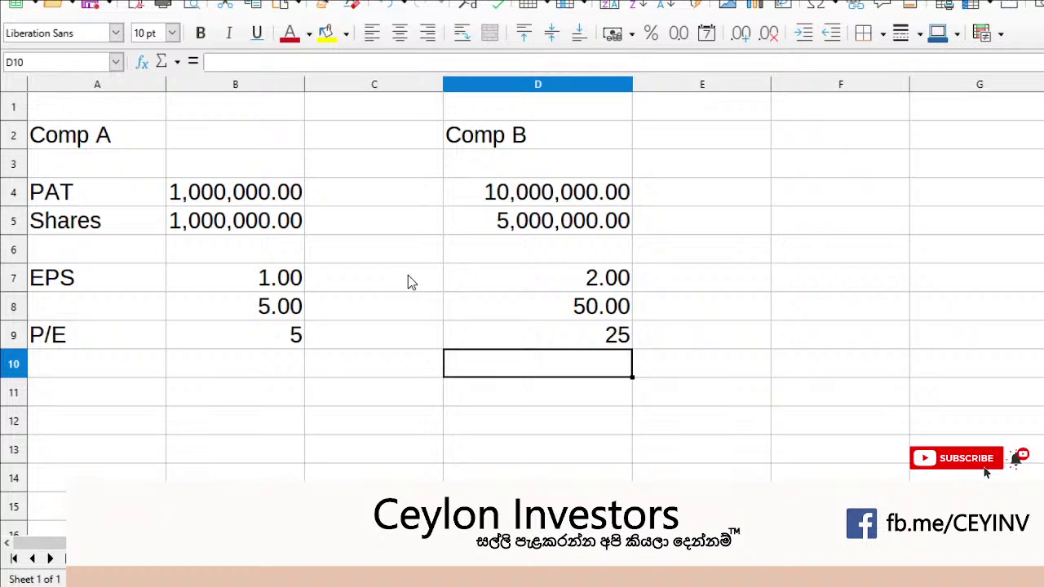
drag(104, 345, 604, 329)
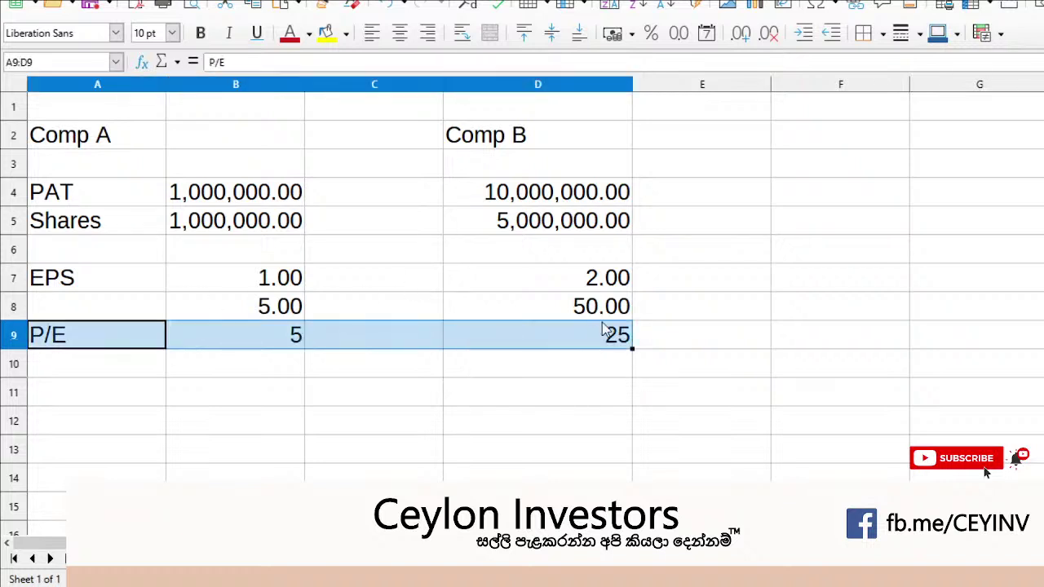
click(407, 361)
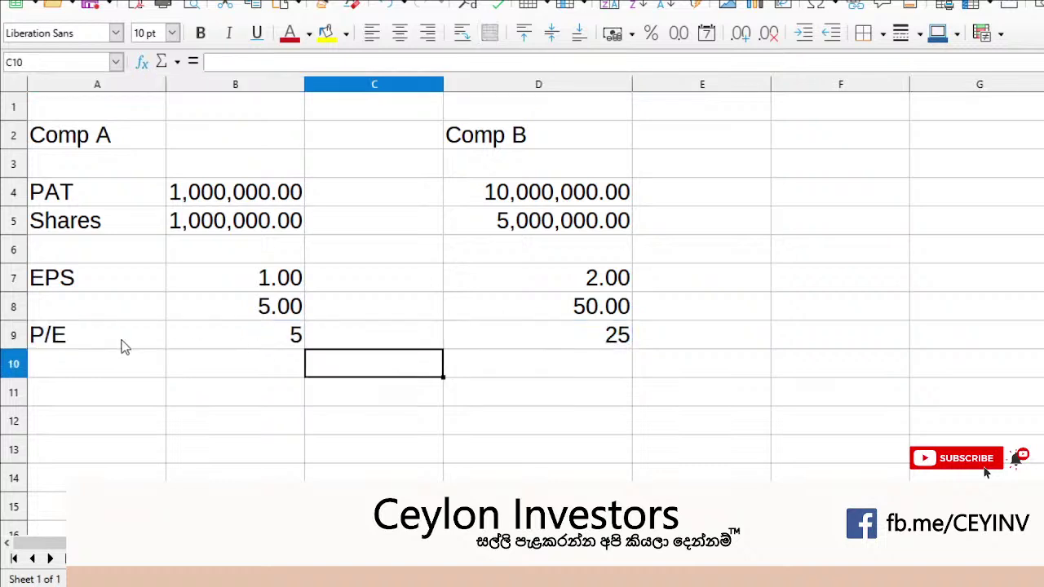
click(204, 343)
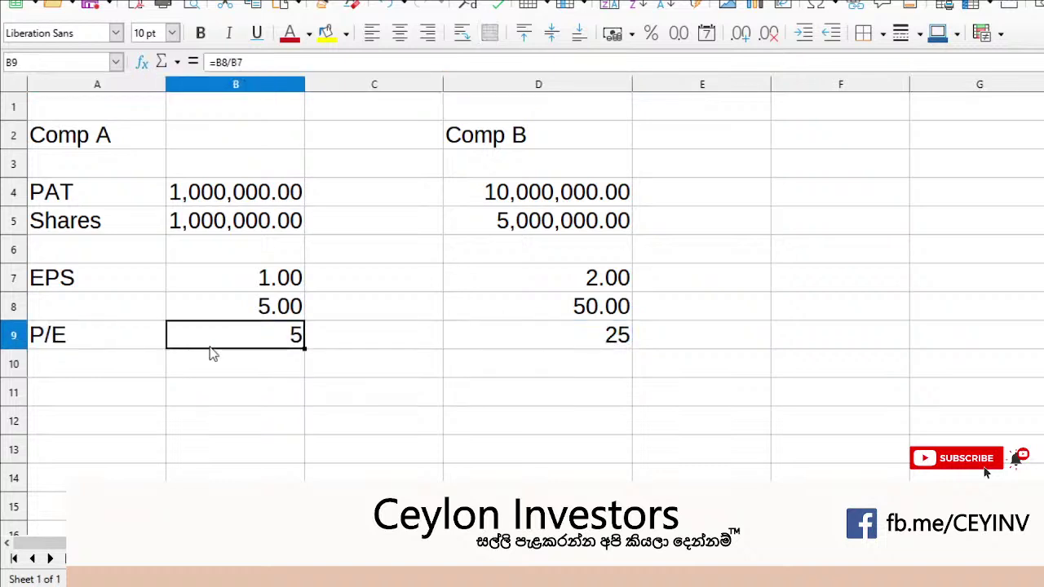
Review Comp A's figures in column B, focusing on EPS, share price and P/E, and compare its P/E with Comp B's in row 9.
click(498, 338)
click(261, 341)
drag(272, 110, 268, 466)
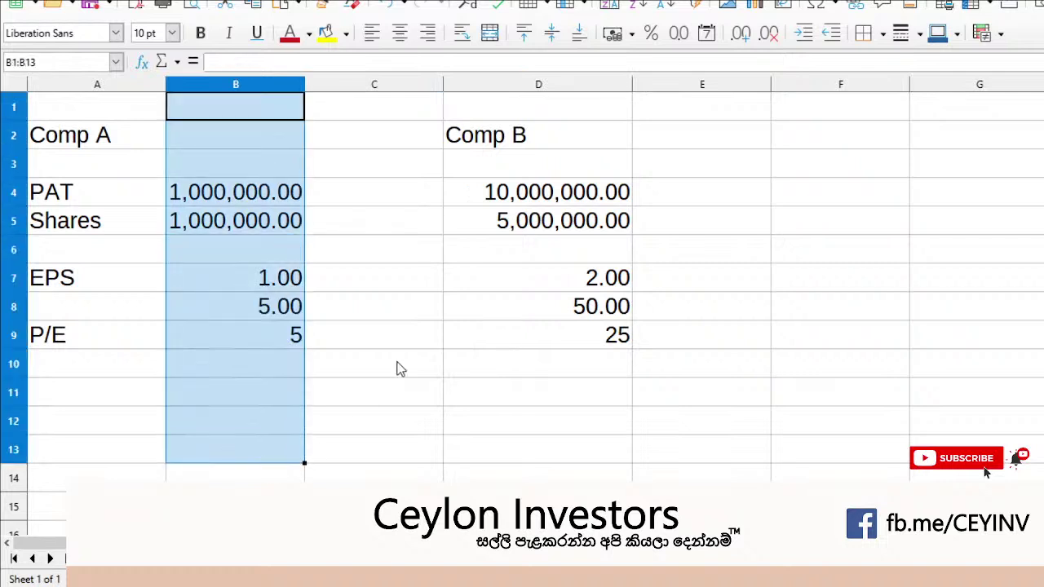
click(282, 334)
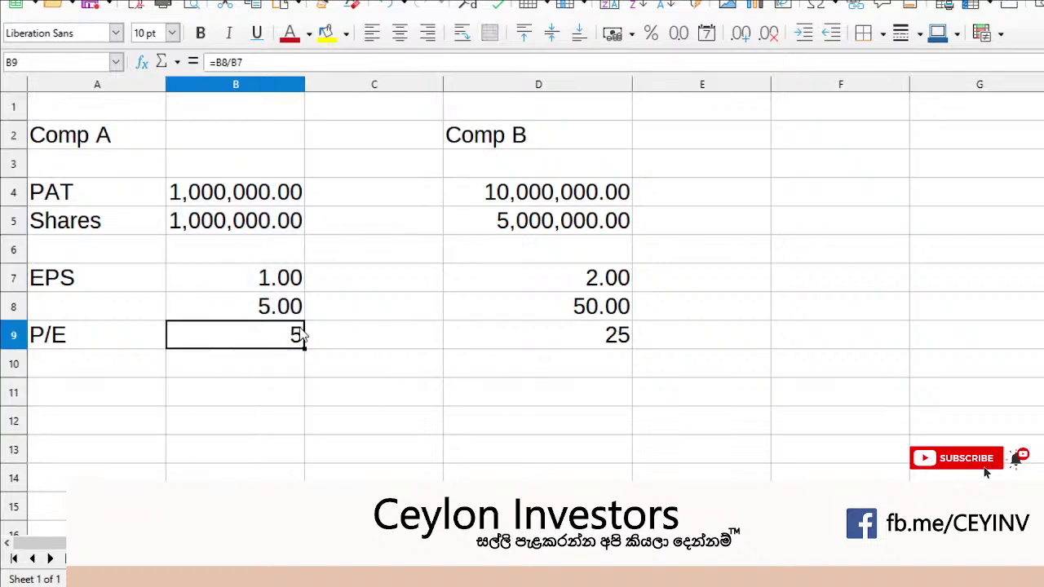
drag(57, 282, 219, 345)
click(411, 343)
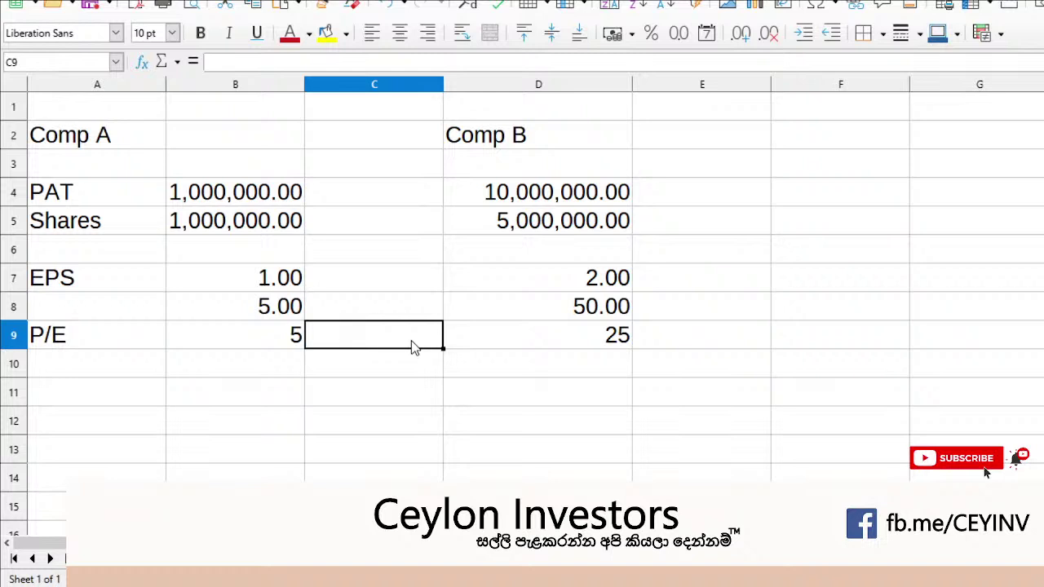
drag(118, 201, 217, 327)
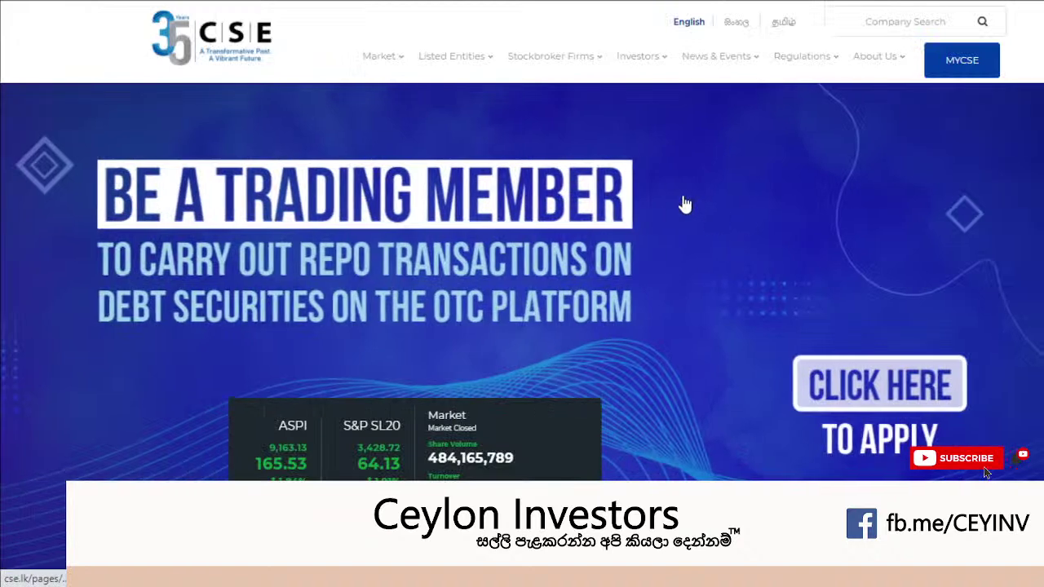
Switch to the CSE website and open the equity market's GICS Industry Group Summary.
mouse_move(461, 62)
mouse_move(392, 60)
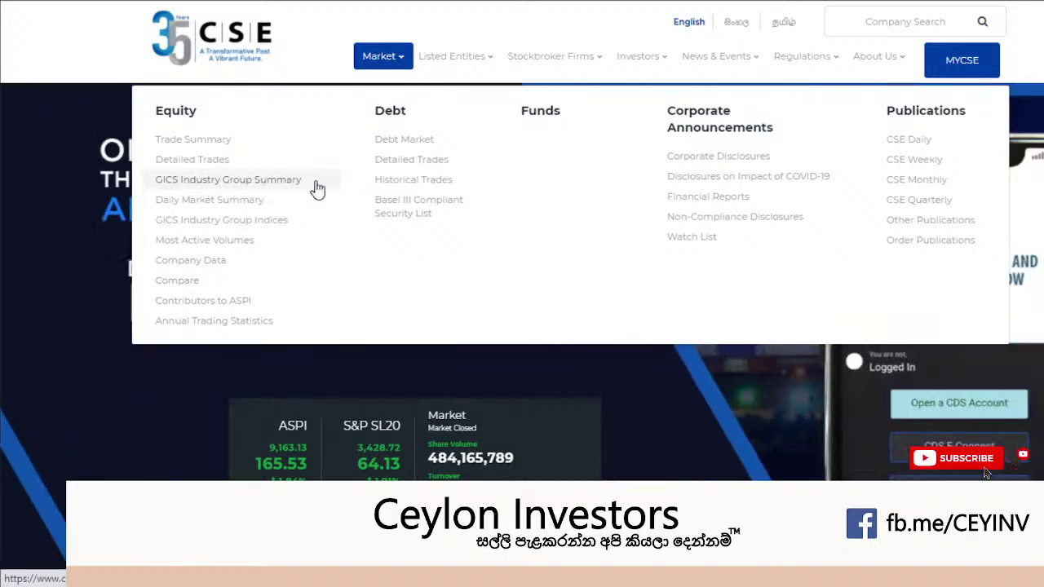
click(318, 187)
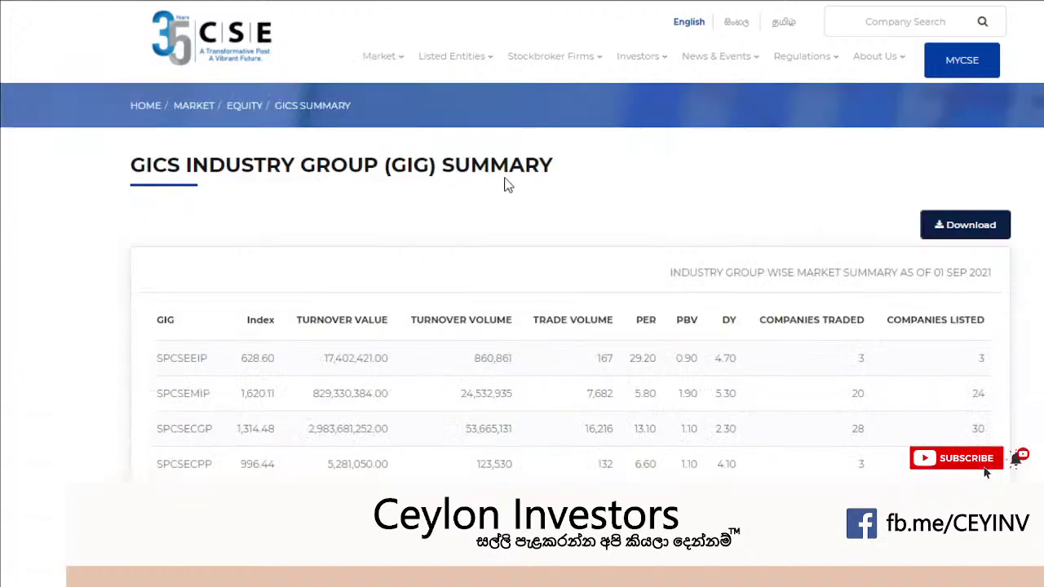
Examine the PER values of the industry groups and look up the group names behind their codes.
scroll(275, 232, down, 3)
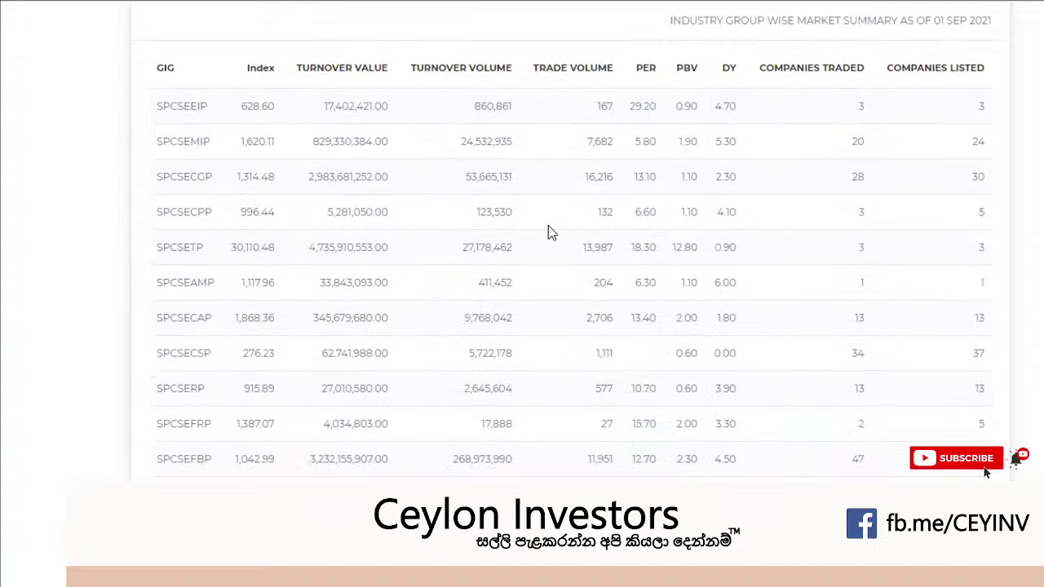
double_click(643, 107)
click(663, 150)
scroll(163, 130, down, 7)
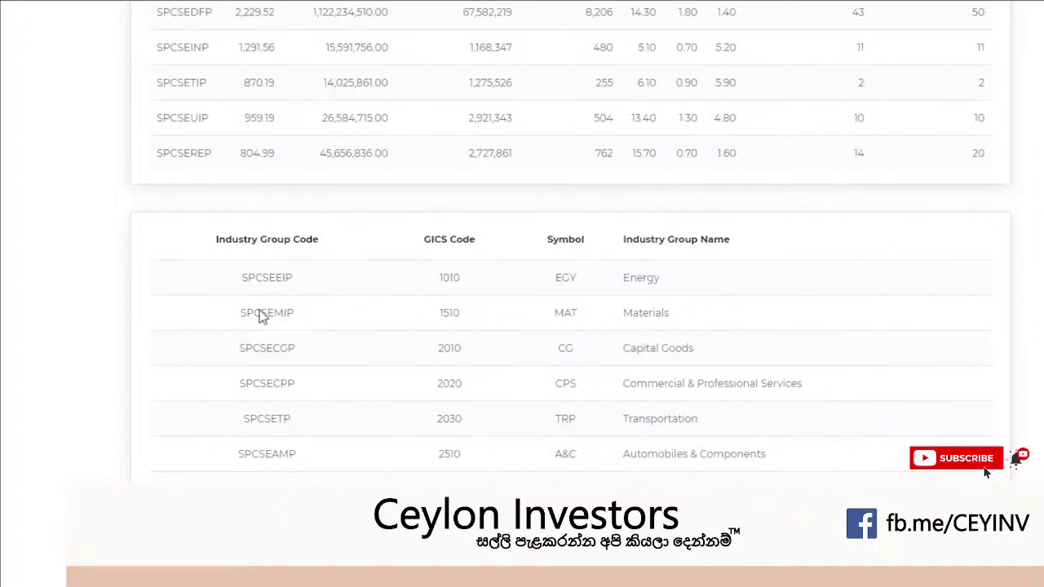
scroll(619, 288, up, 7)
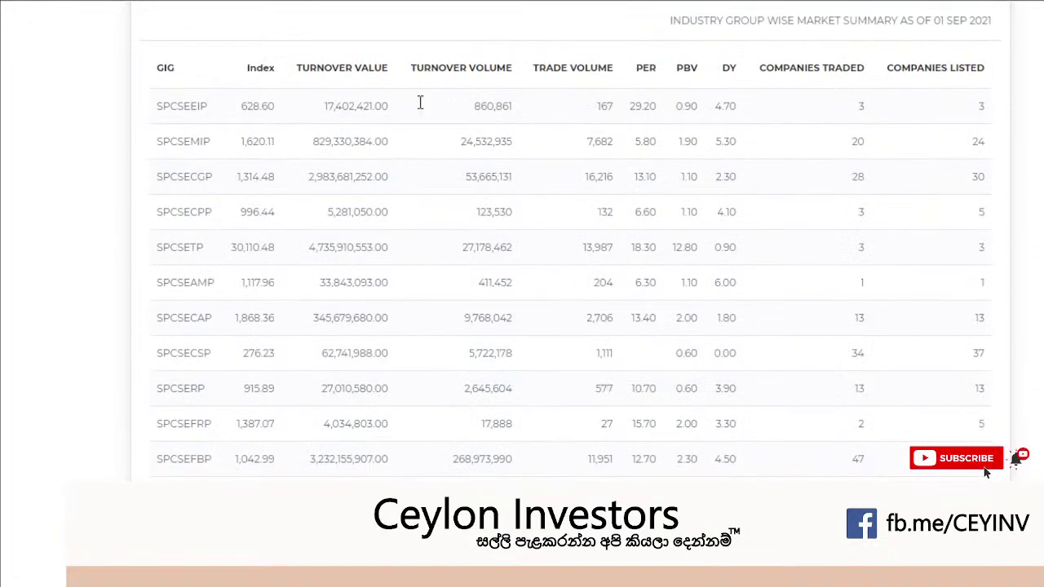
drag(632, 107, 651, 104)
drag(634, 69, 662, 76)
scroll(661, 91, up, 1)
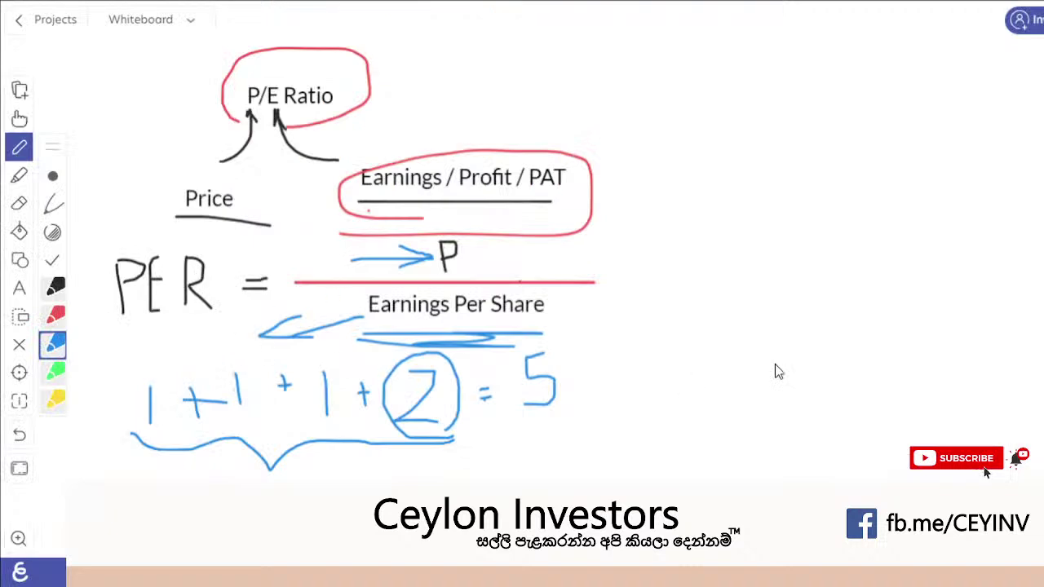
Switch to the whiteboard and add the text "PER * EPS = Price" above the Earnings / Profit / PAT label.
click(19, 288)
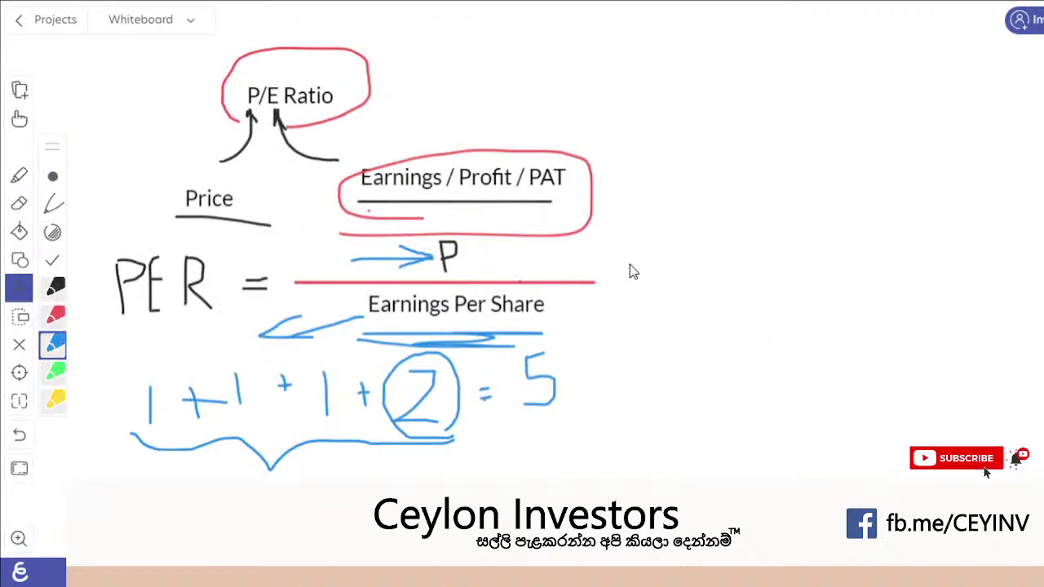
click(482, 91)
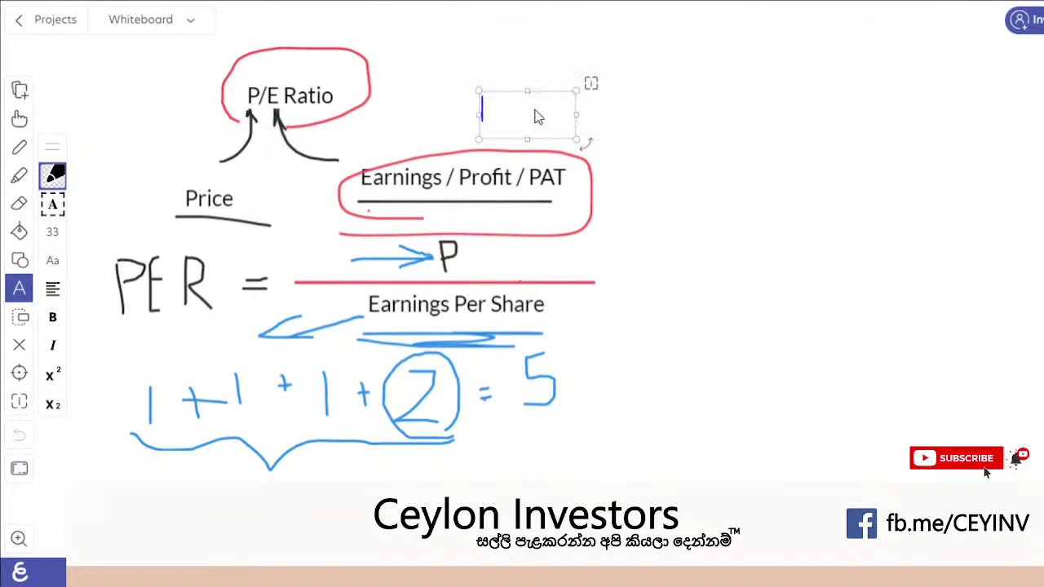
text(PER * )
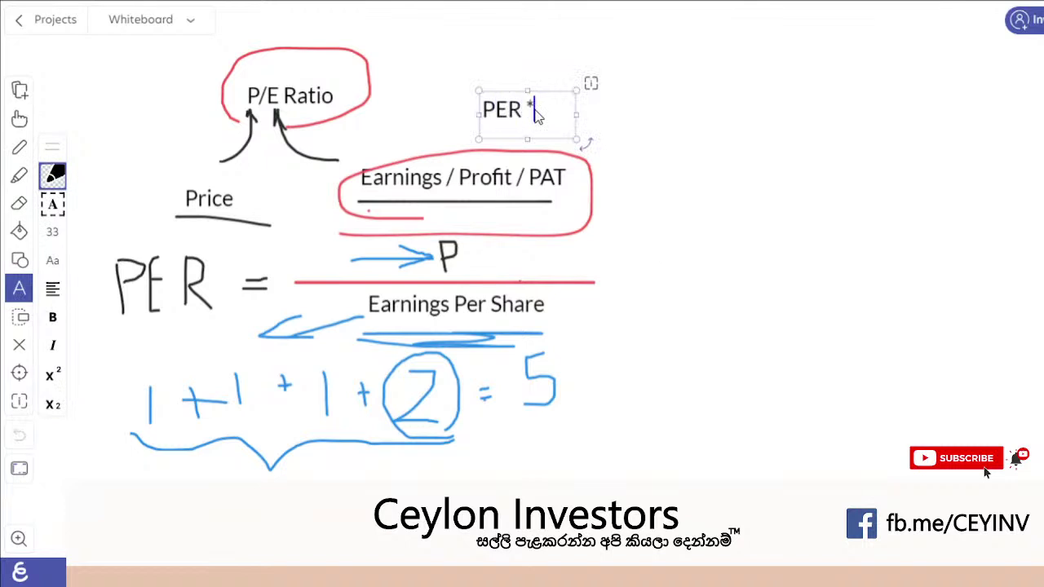
text(EPS = )
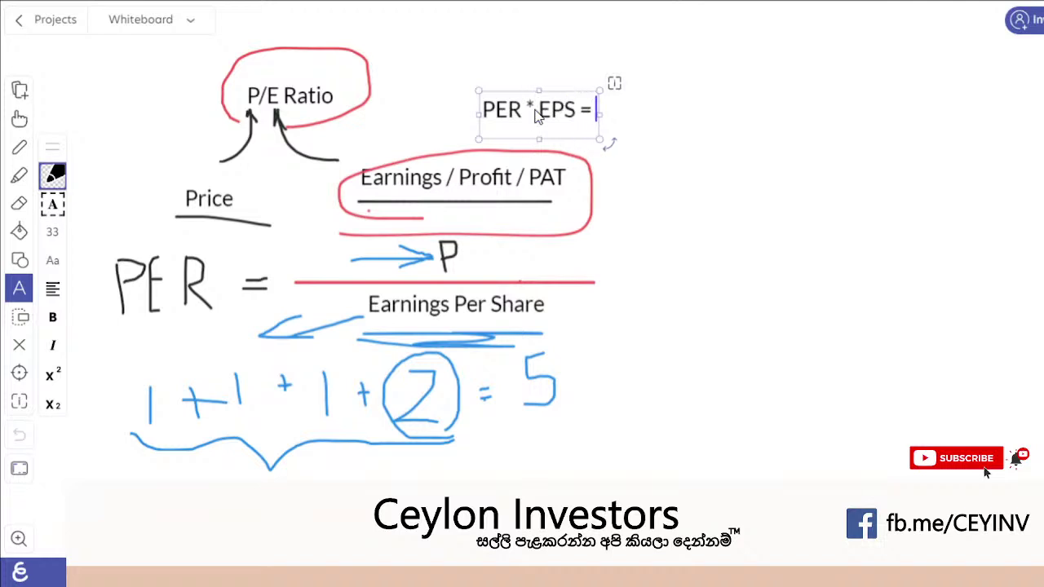
text(Price)
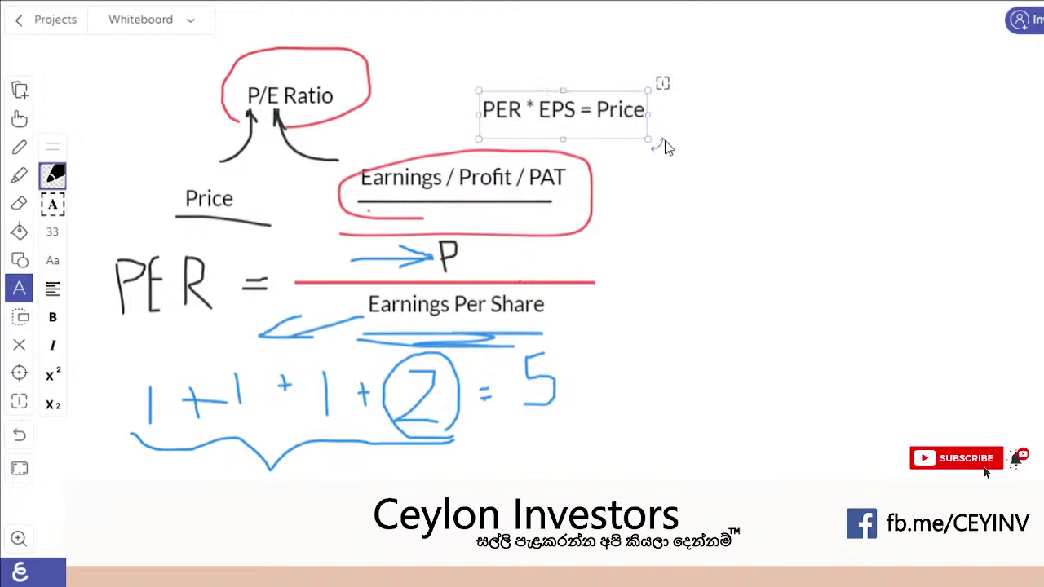
click(432, 82)
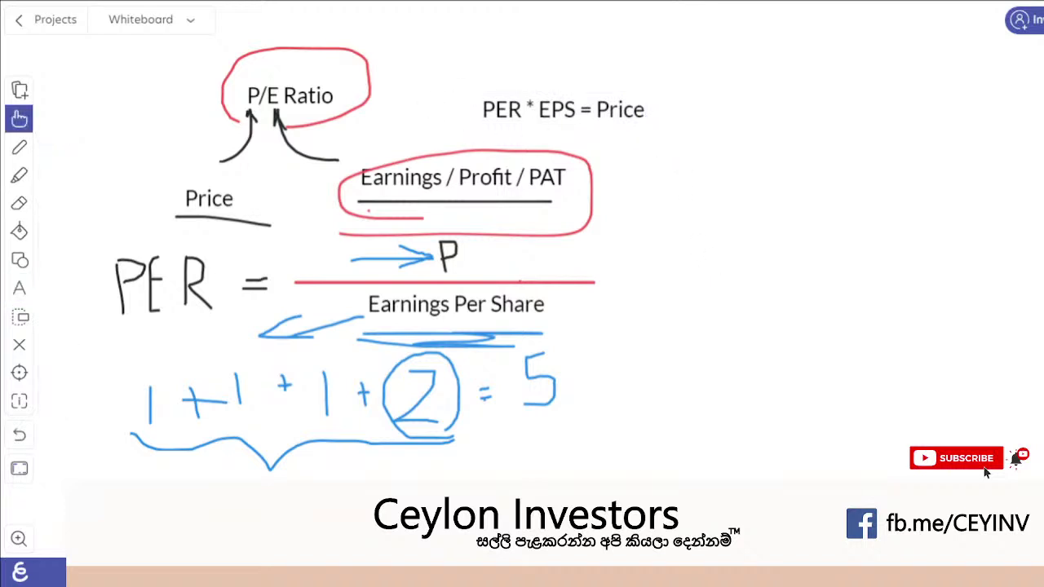
Circle PER in the "PER * EPS = Price" formula with the blue pen.
click(19, 147)
click(461, 94)
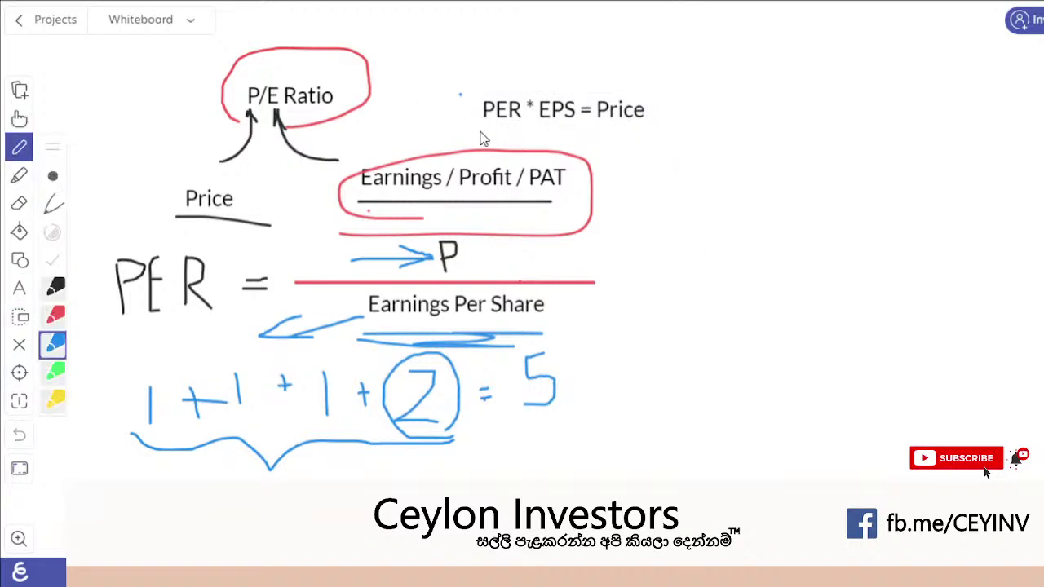
mouse_move(481, 139)
mouse_down()
mouse_move(526, 81)
mouse_move(480, 98)
mouse_up()
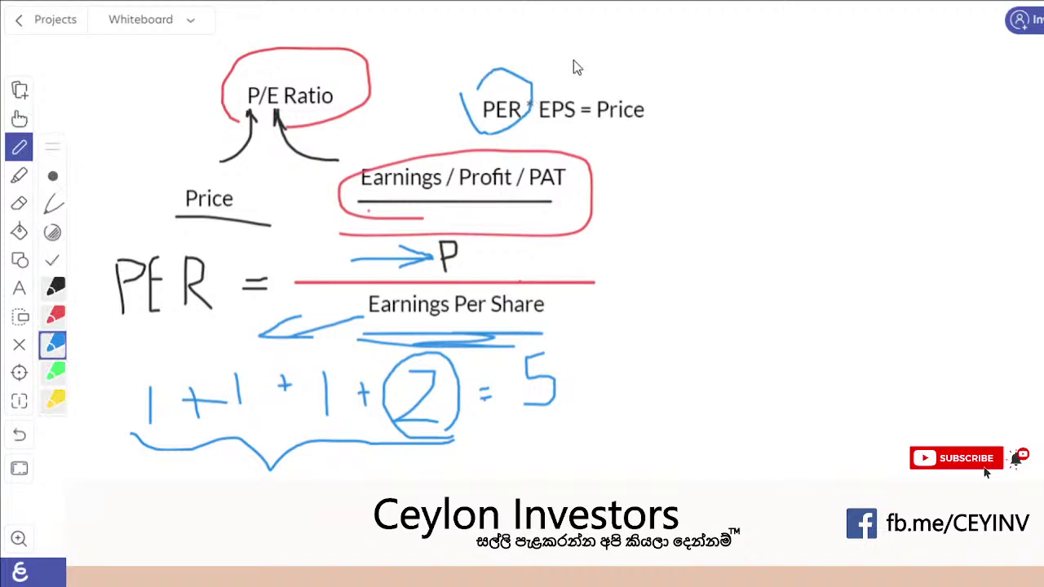